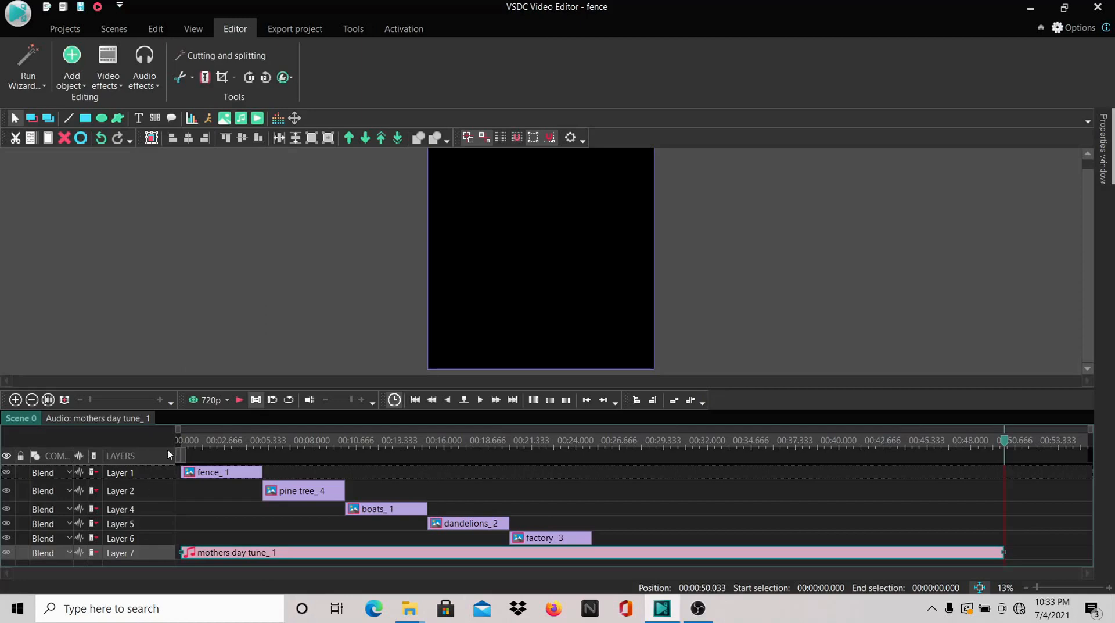
Play the scene from the beginning at a reduced preview volume and pause it at the sideways boats image
{"action": "left_click", "coordinate": [182, 442]}
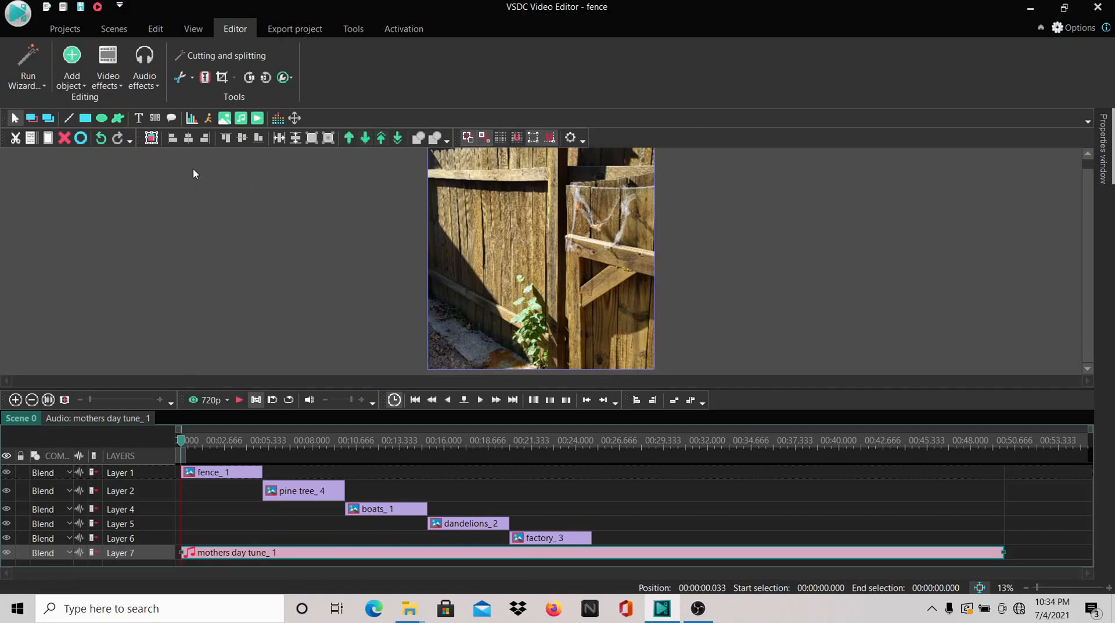
{"action": "left_click", "coordinate": [52, 31]}
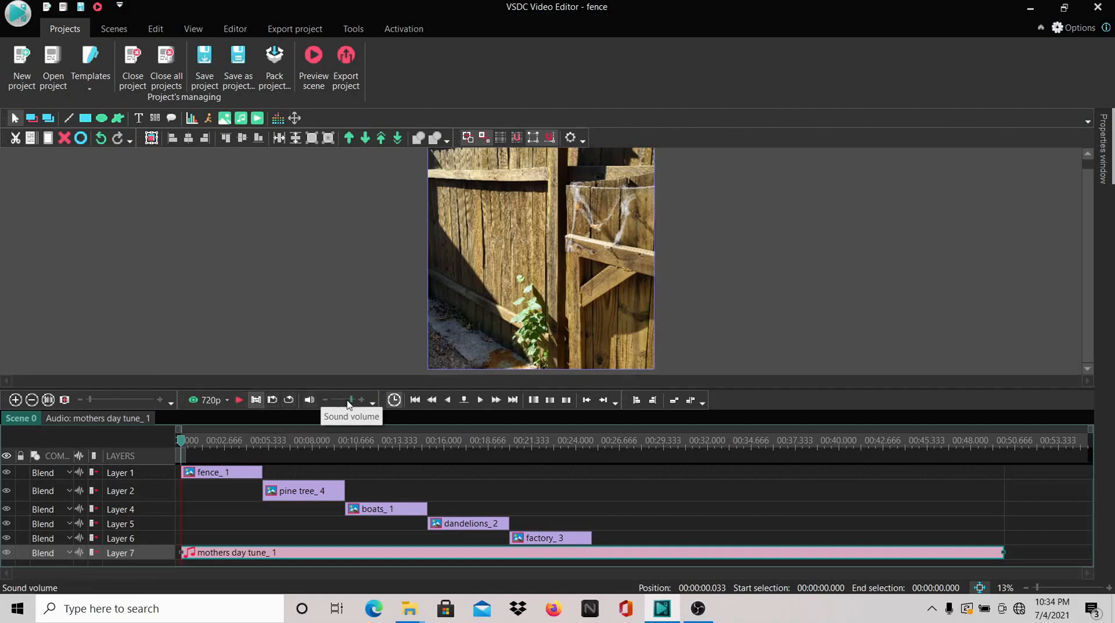
{"action": "left_click_drag", "start_coordinate": [350, 399], "coordinate": [323, 399]}
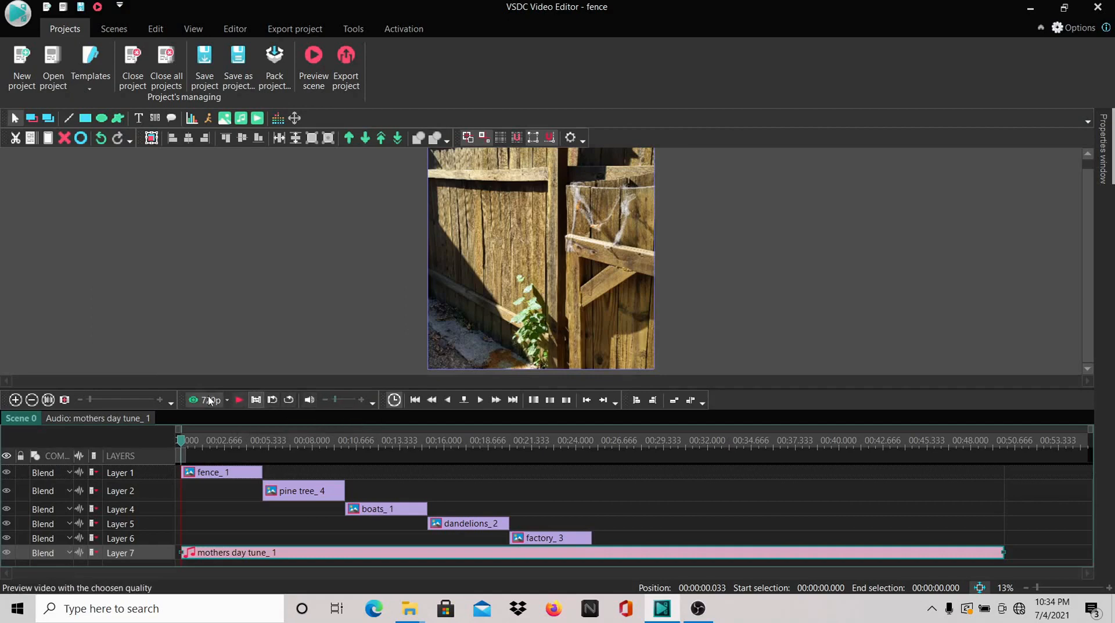
{"action": "left_click", "coordinate": [240, 401]}
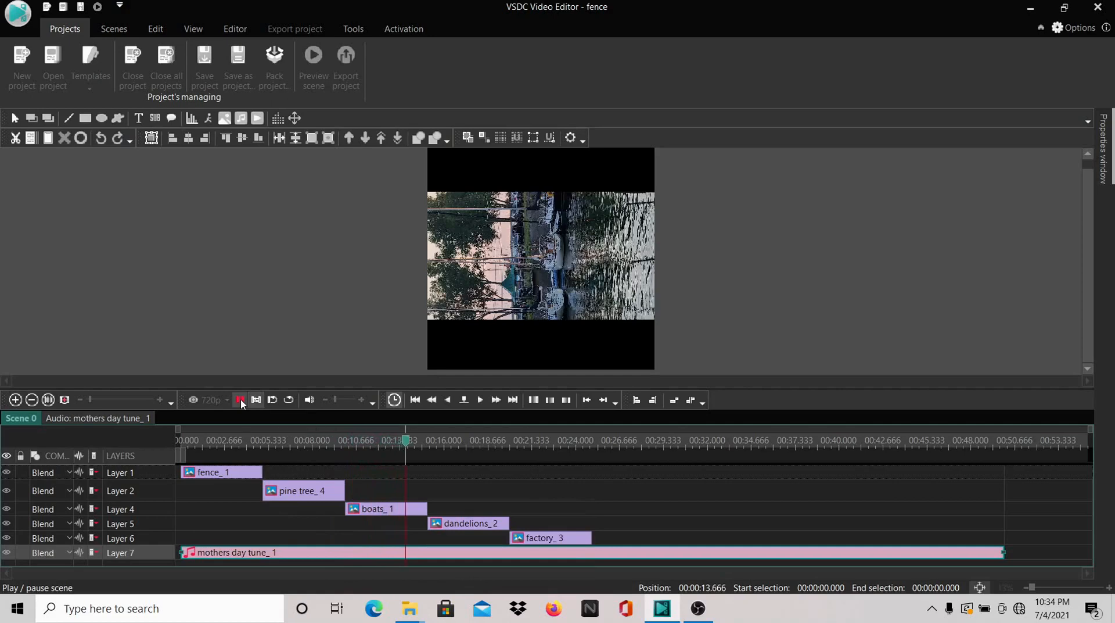
{"action": "left_click", "coordinate": [449, 342]}
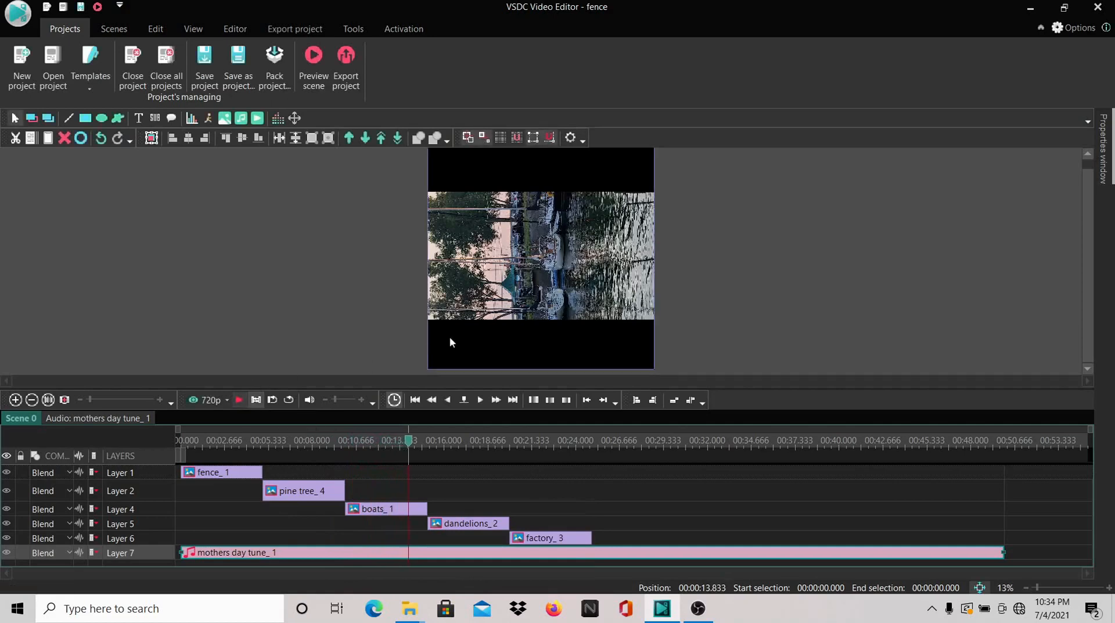
Rotate the boats image 90 degrees clockwise and compare its framing with the pine tree image
{"action": "left_click", "coordinate": [518, 296]}
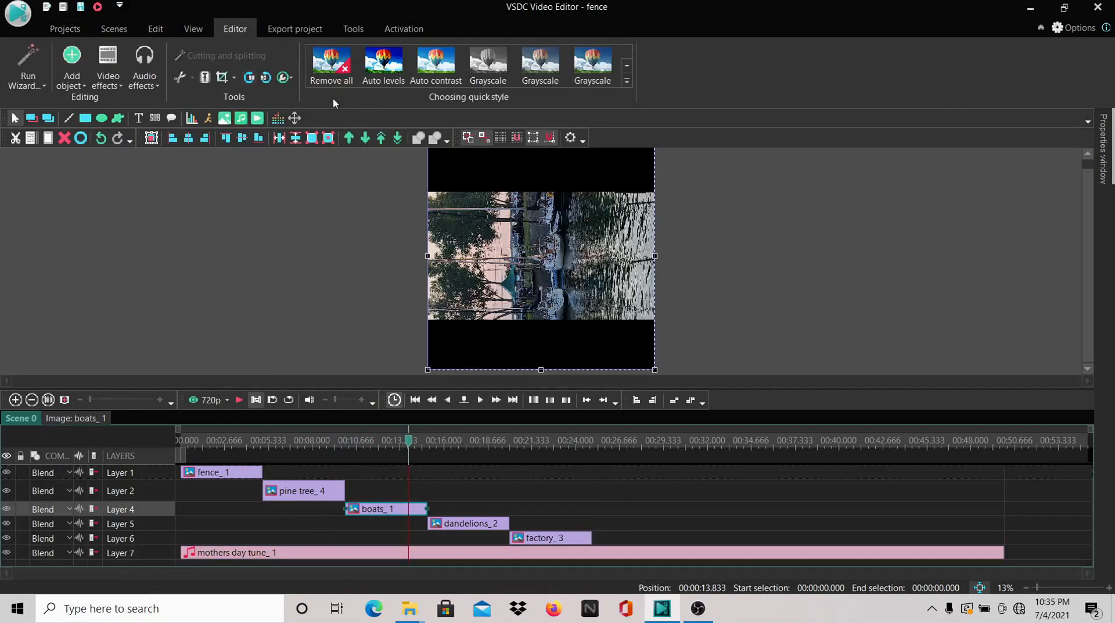
{"action": "left_click", "coordinate": [250, 81]}
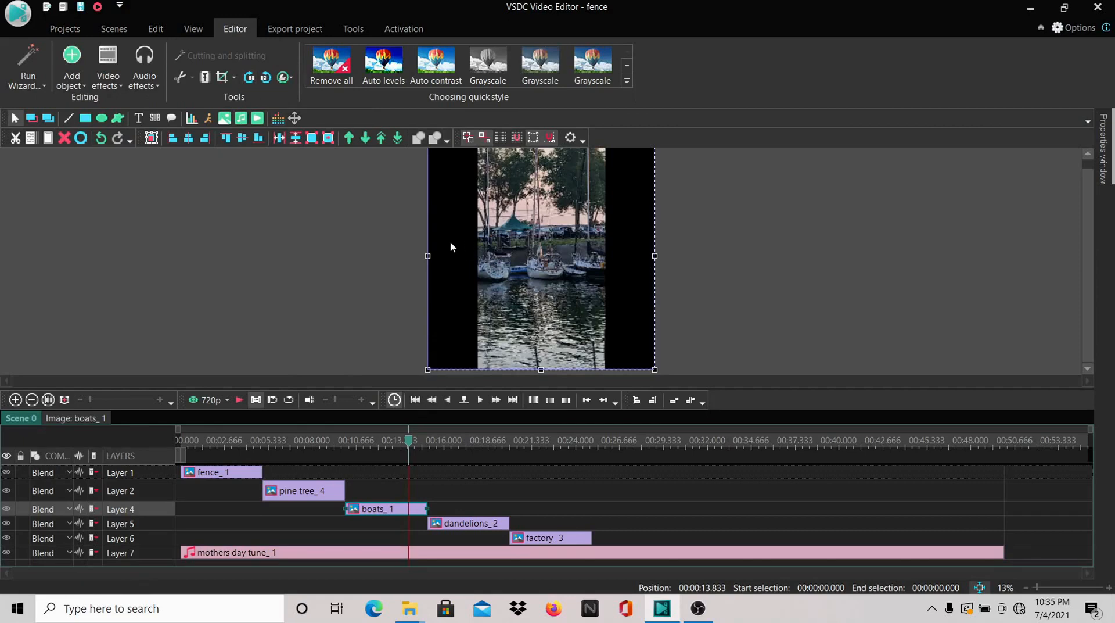
{"action": "left_click", "coordinate": [313, 446]}
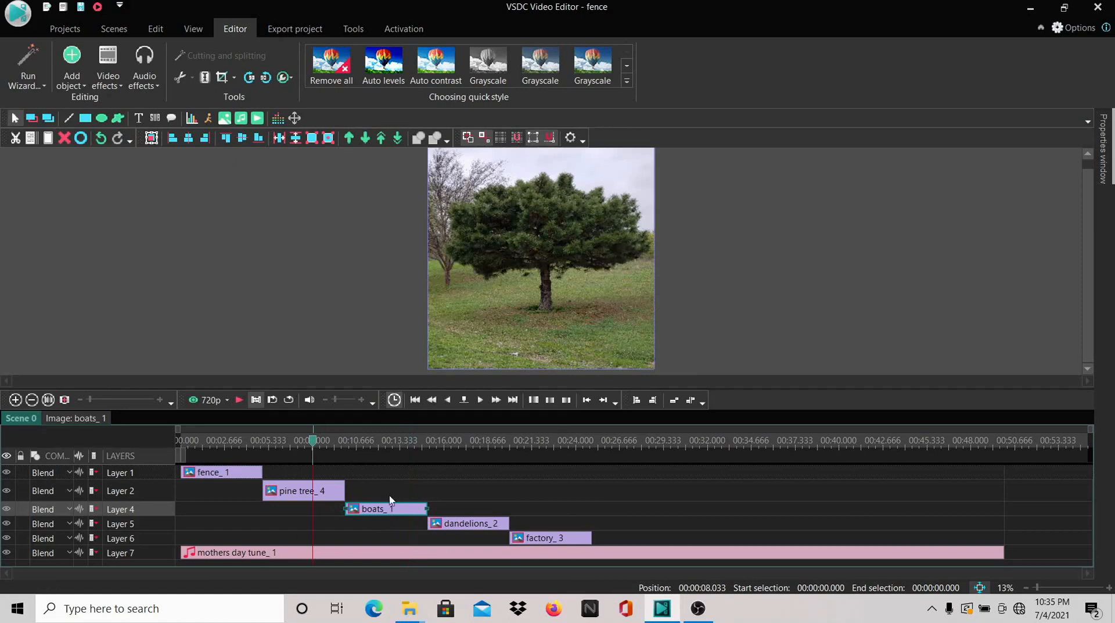
{"action": "left_click", "coordinate": [396, 447]}
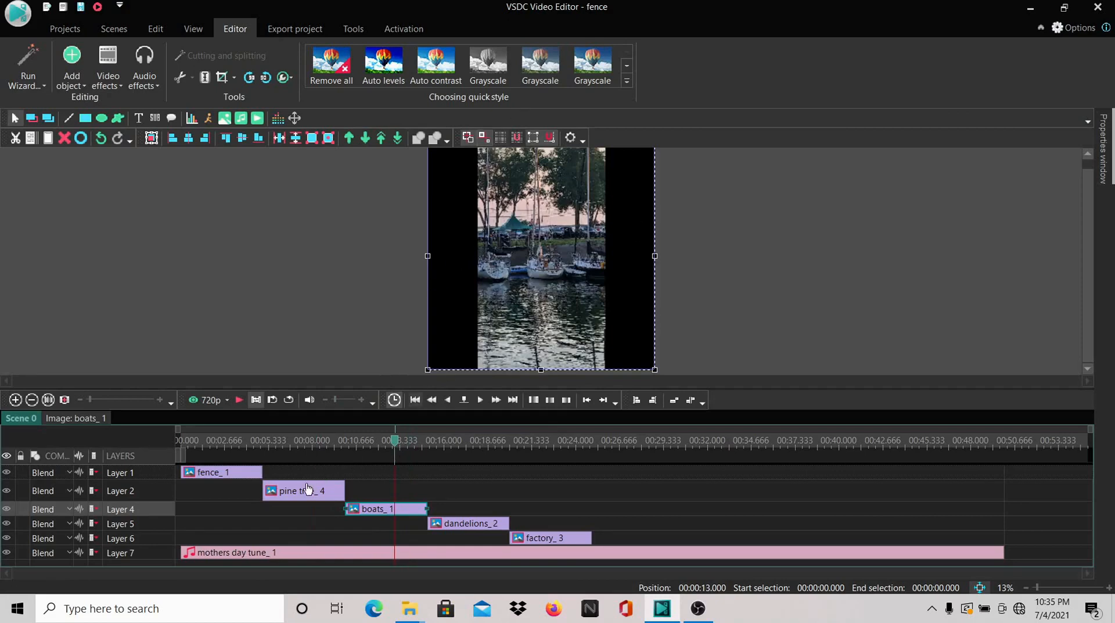
{"action": "left_click", "coordinate": [302, 445]}
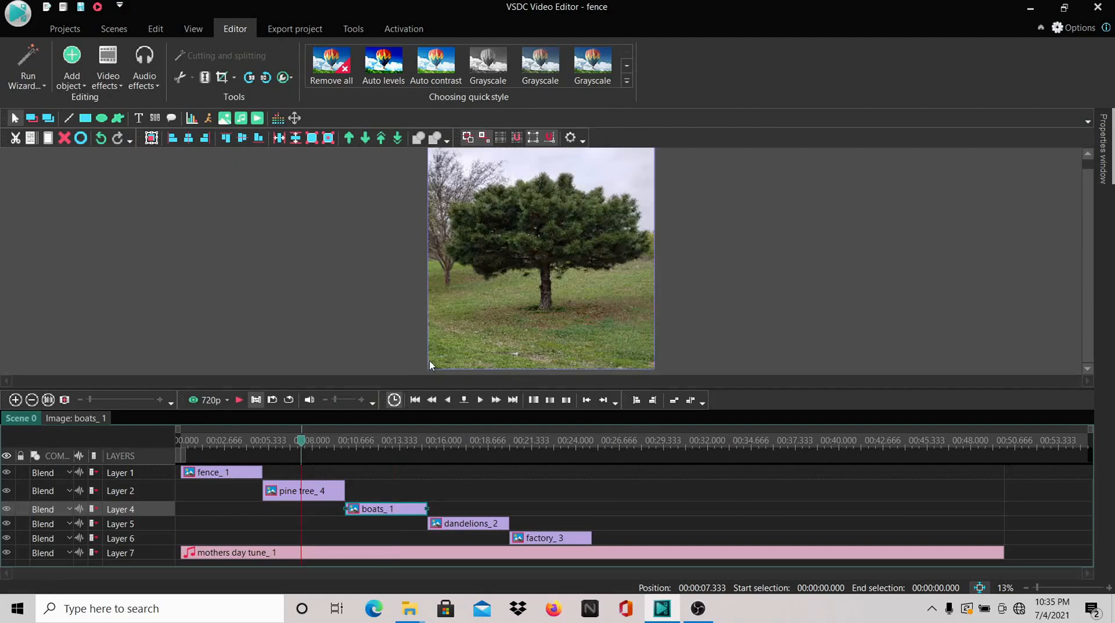
Try a freehand tilt and 90-degree rotations in both directions on the pine tree image, and undo them
{"action": "left_click", "coordinate": [324, 491]}
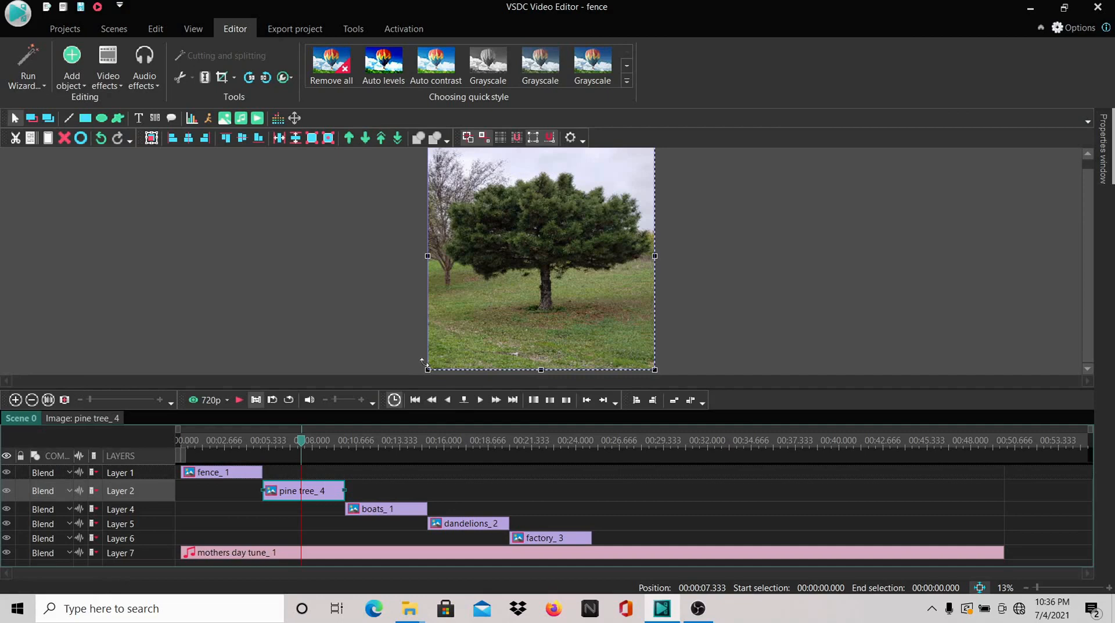
{"action": "left_click_drag", "start_coordinate": [423, 361], "coordinate": [469, 375]}
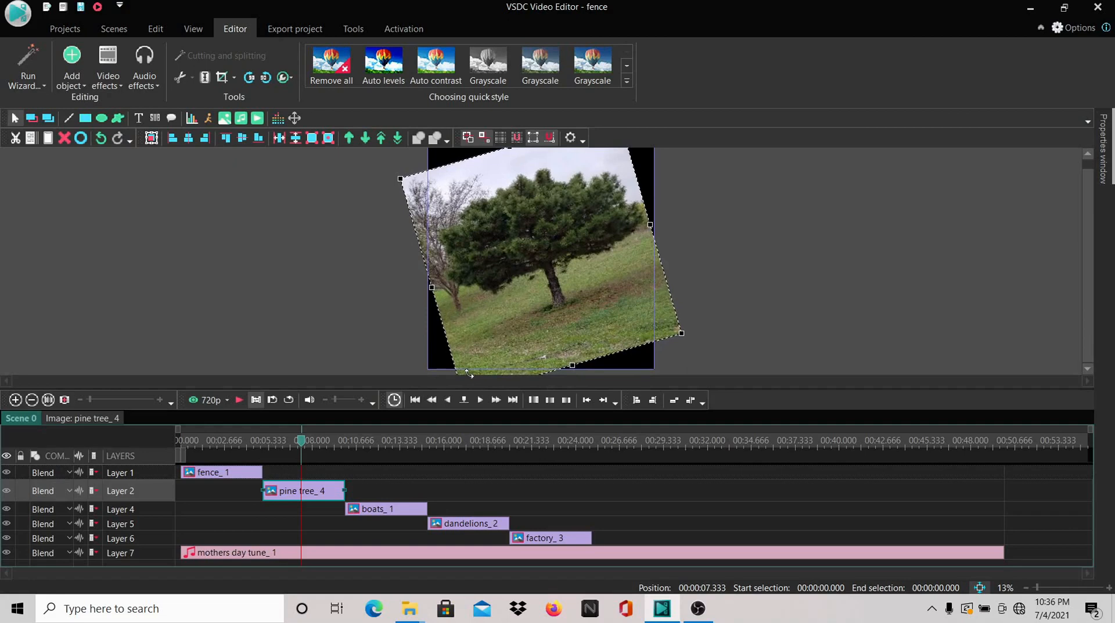
{"action": "left_click_drag", "start_coordinate": [469, 375], "coordinate": [469, 375]}
{"action": "left_click", "coordinate": [250, 77]}
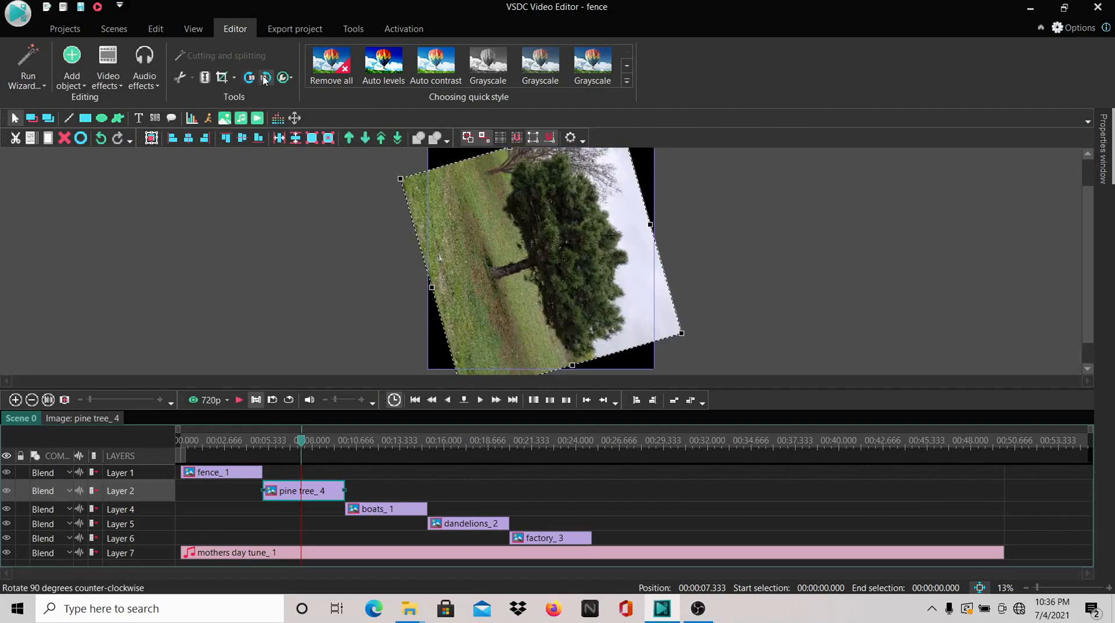
{"action": "left_click", "coordinate": [265, 79]}
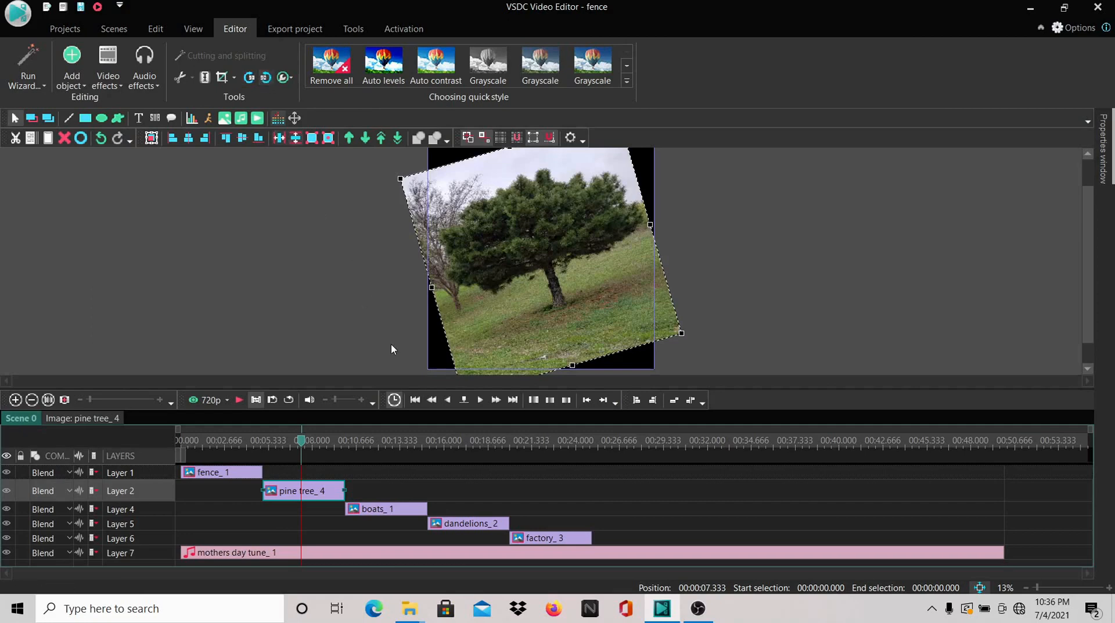
{"action": "left_click", "coordinate": [102, 139]}
{"action": "left_click", "coordinate": [105, 144]}
{"action": "left_click", "coordinate": [106, 144]}
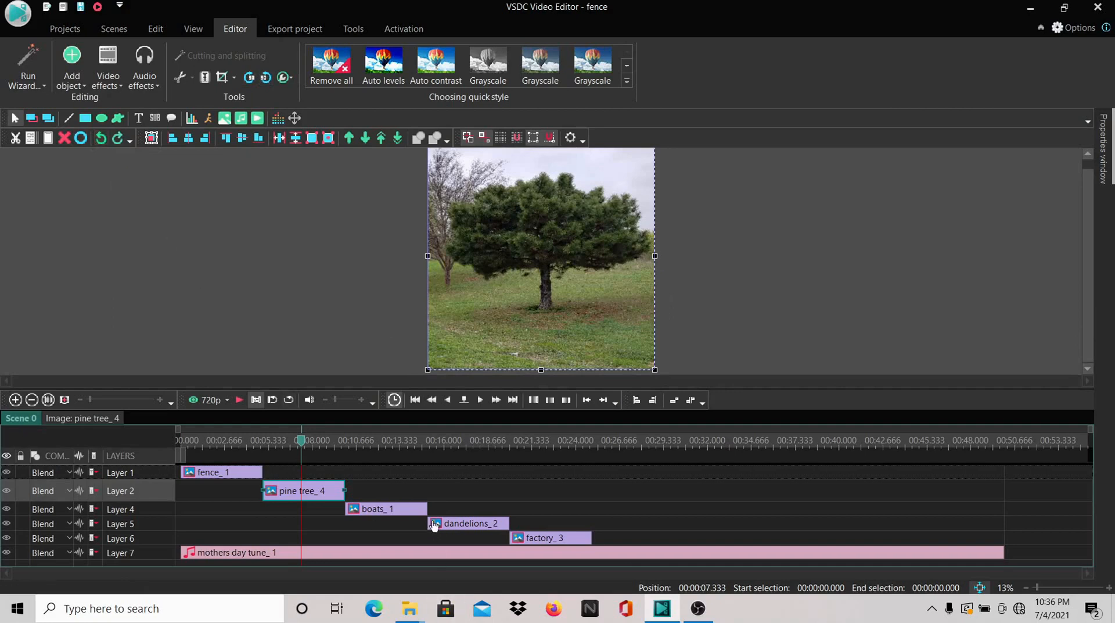
Bring the boats image into the preview and look over its properties
{"action": "left_click", "coordinate": [365, 442]}
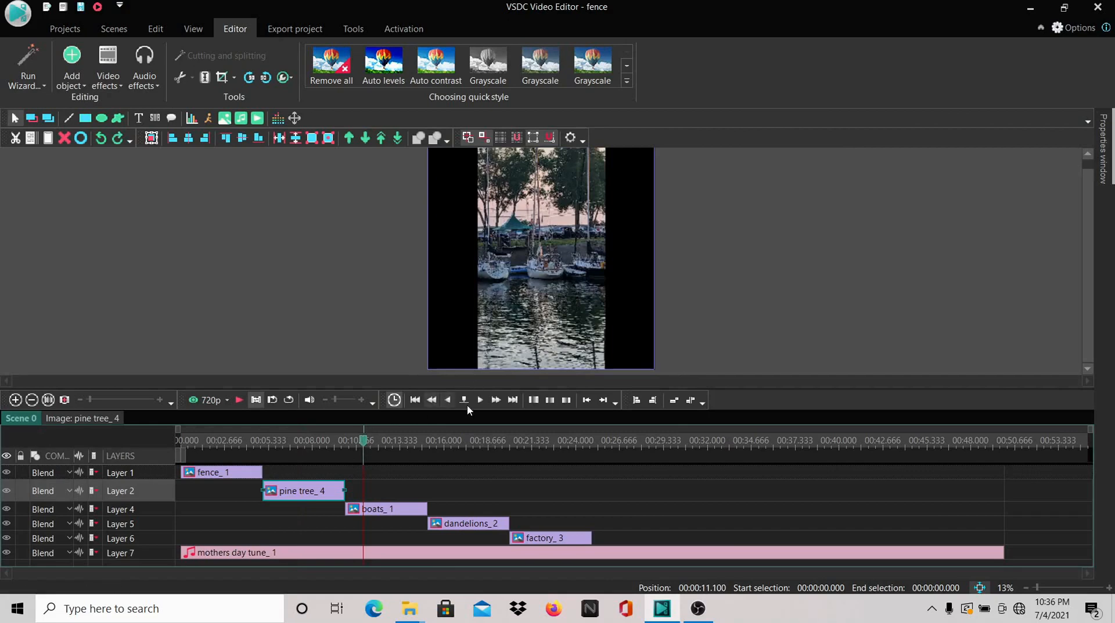
{"action": "mouse_move", "coordinate": [382, 511]}
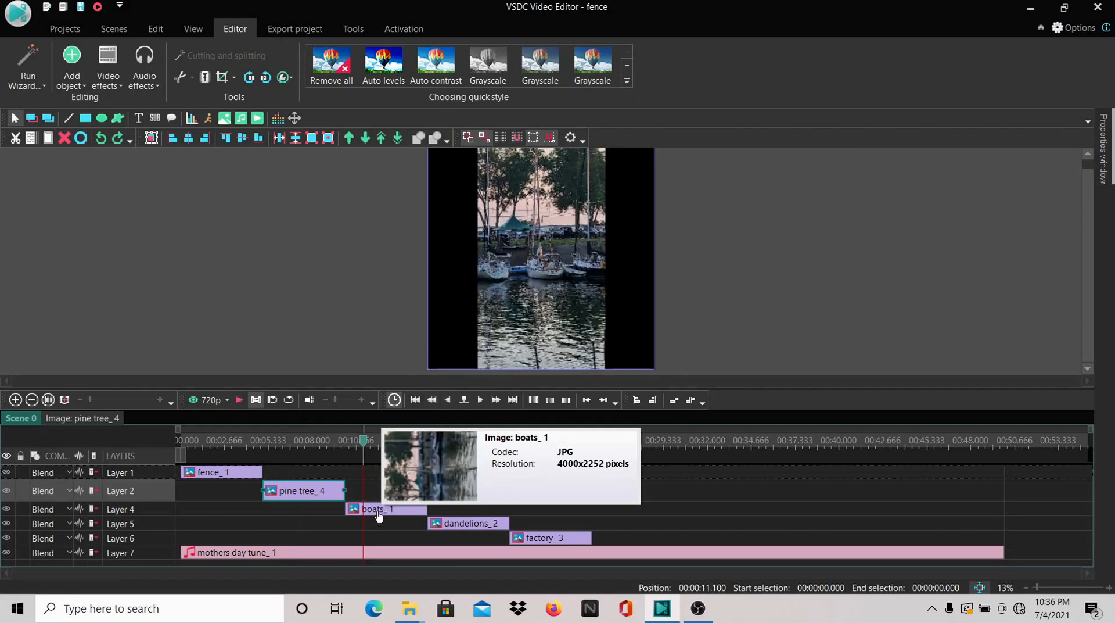
{"action": "left_click", "coordinate": [380, 514]}
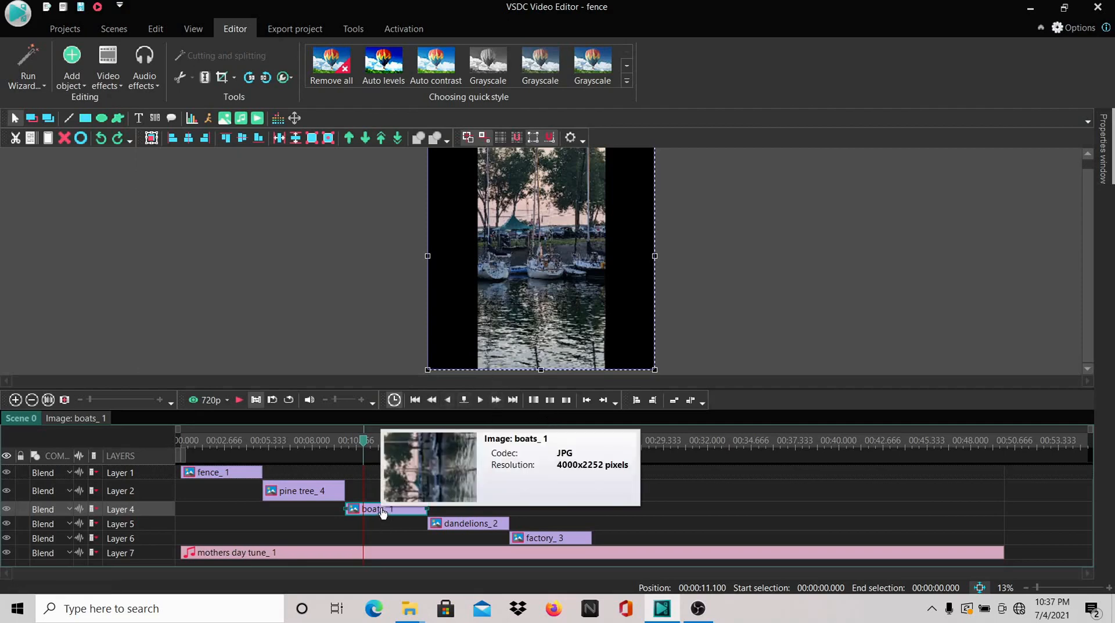
{"action": "right_click", "coordinate": [381, 509]}
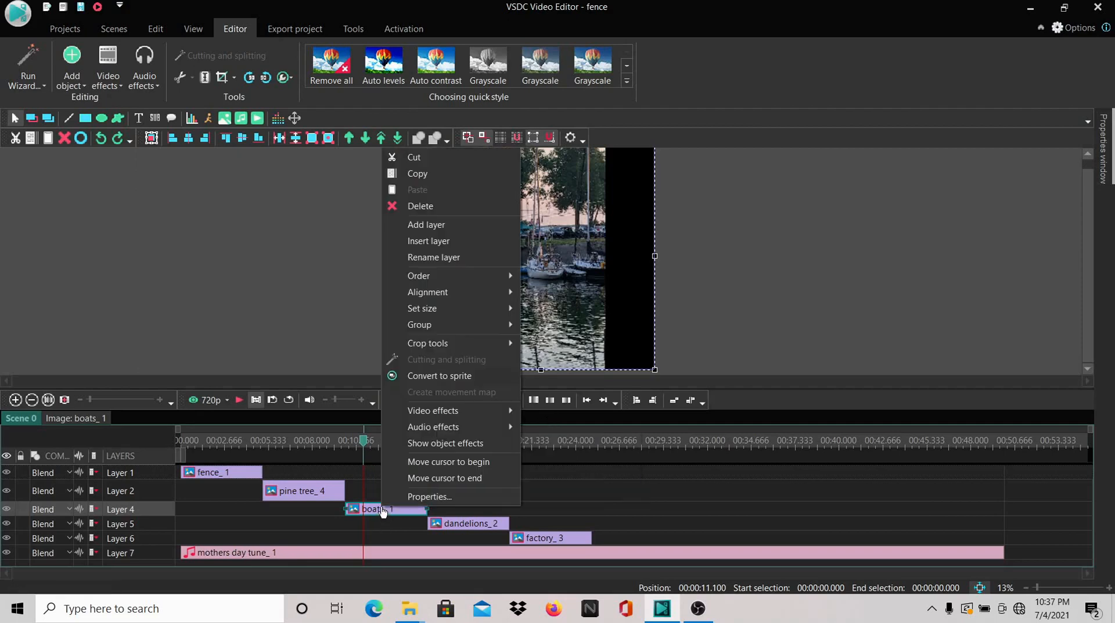
{"action": "left_click", "coordinate": [404, 498]}
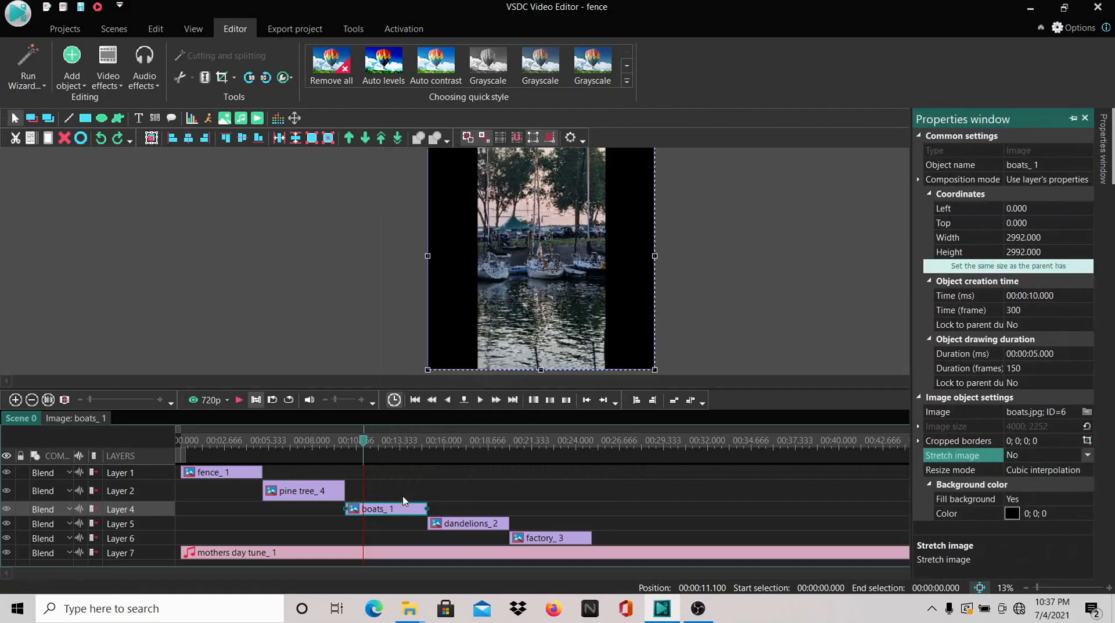
{"action": "left_click", "coordinate": [1085, 118]}
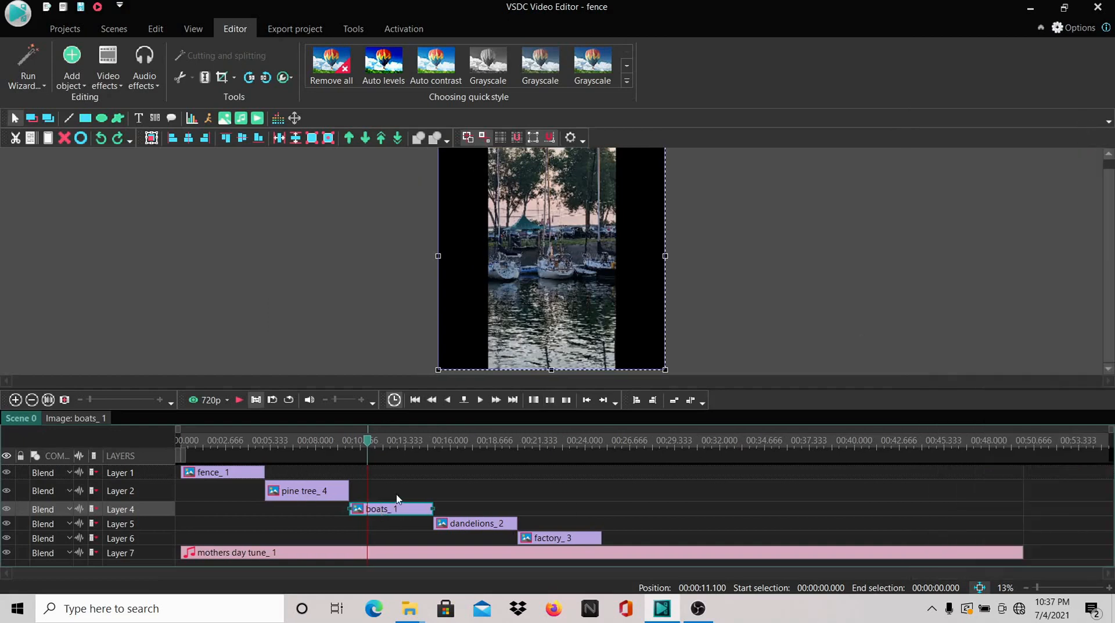
{"action": "left_click", "coordinate": [358, 333]}
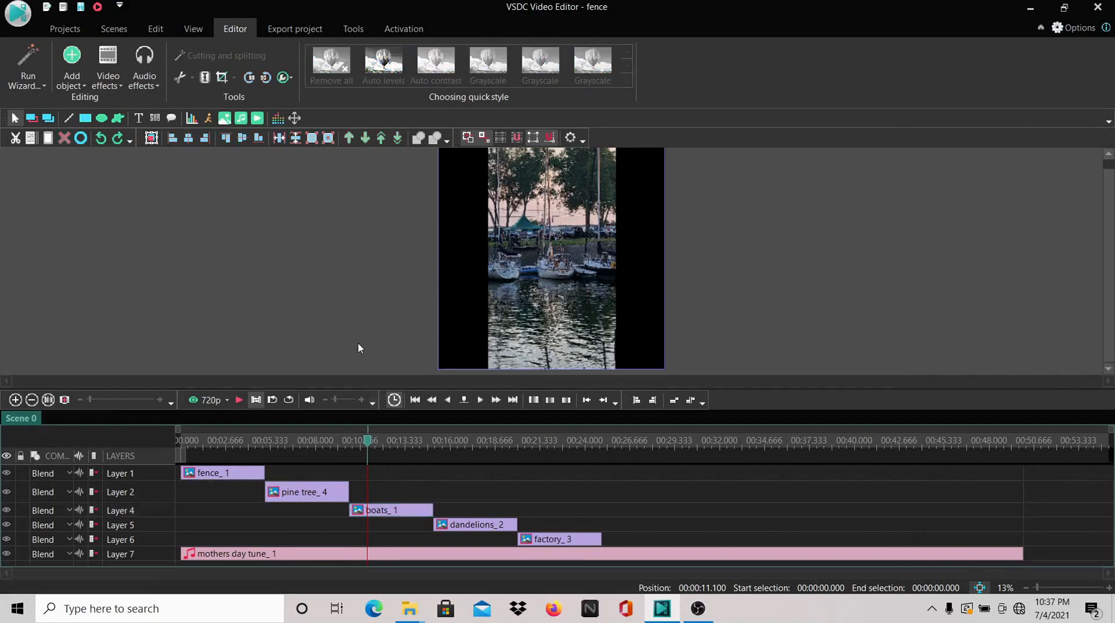
Set the boats image's Stretch image property to Yes so it fills the square frame
{"action": "left_click", "coordinate": [380, 516]}
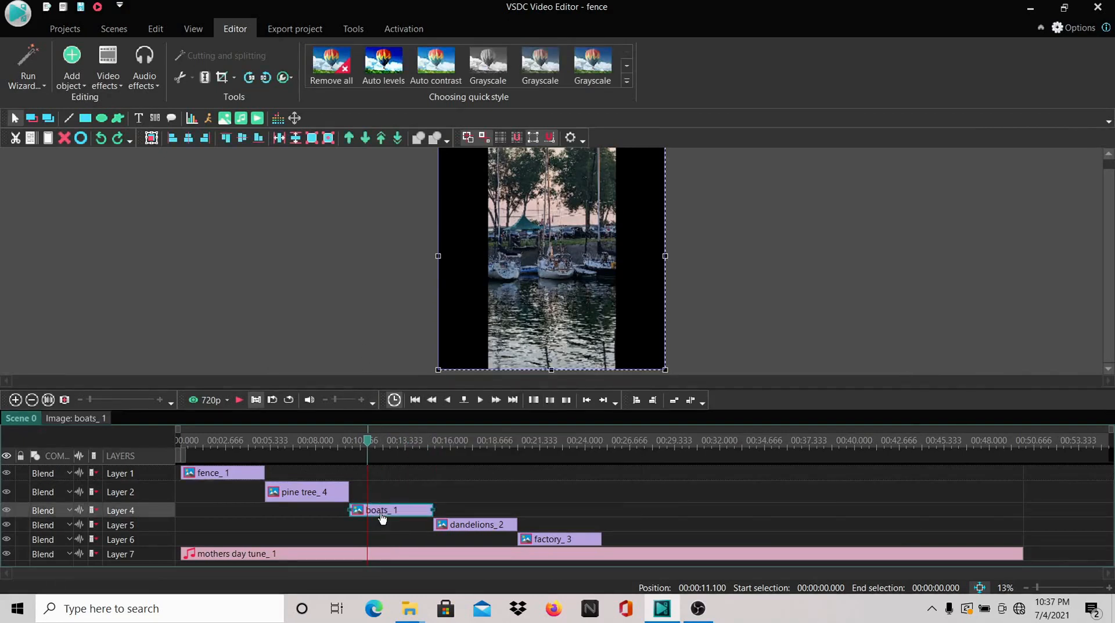
{"action": "right_click", "coordinate": [382, 517]}
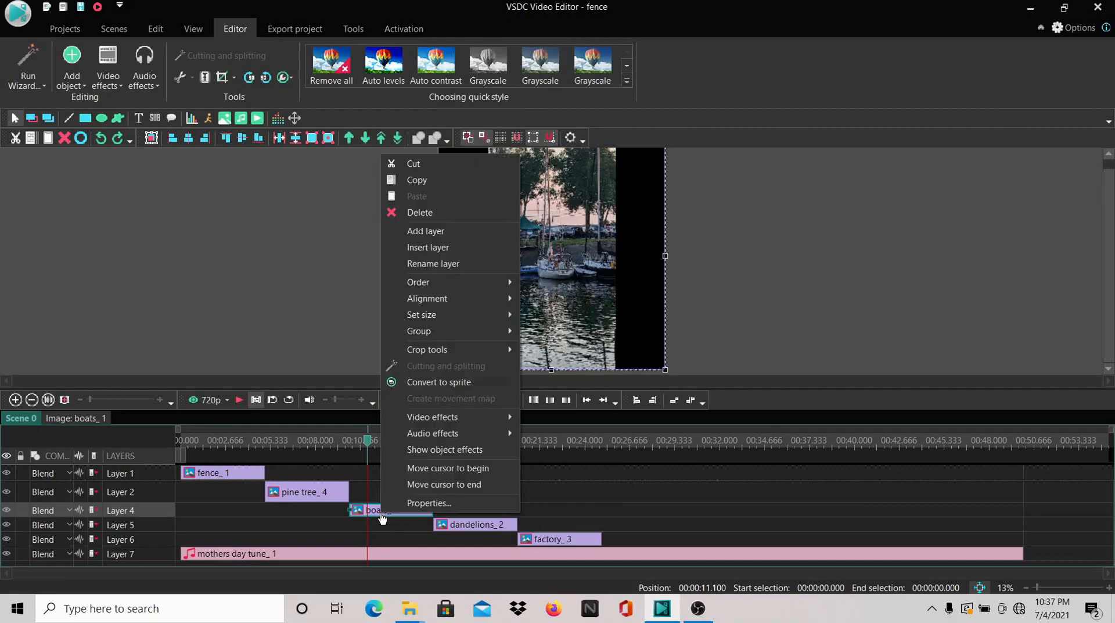
{"action": "left_click", "coordinate": [410, 503]}
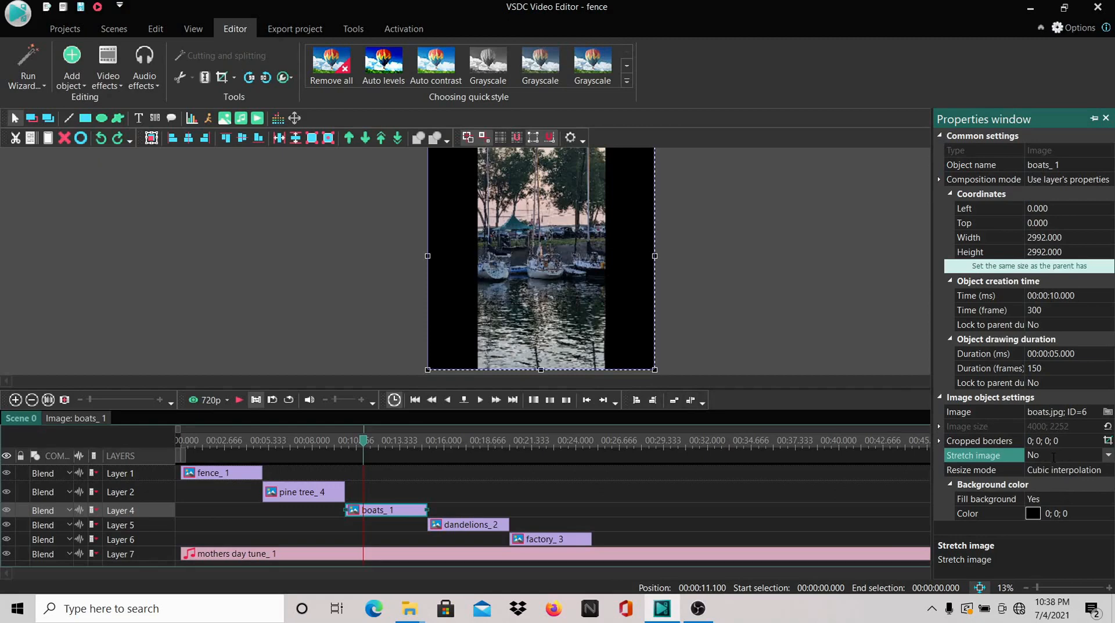
{"action": "double_click", "coordinate": [1052, 455]}
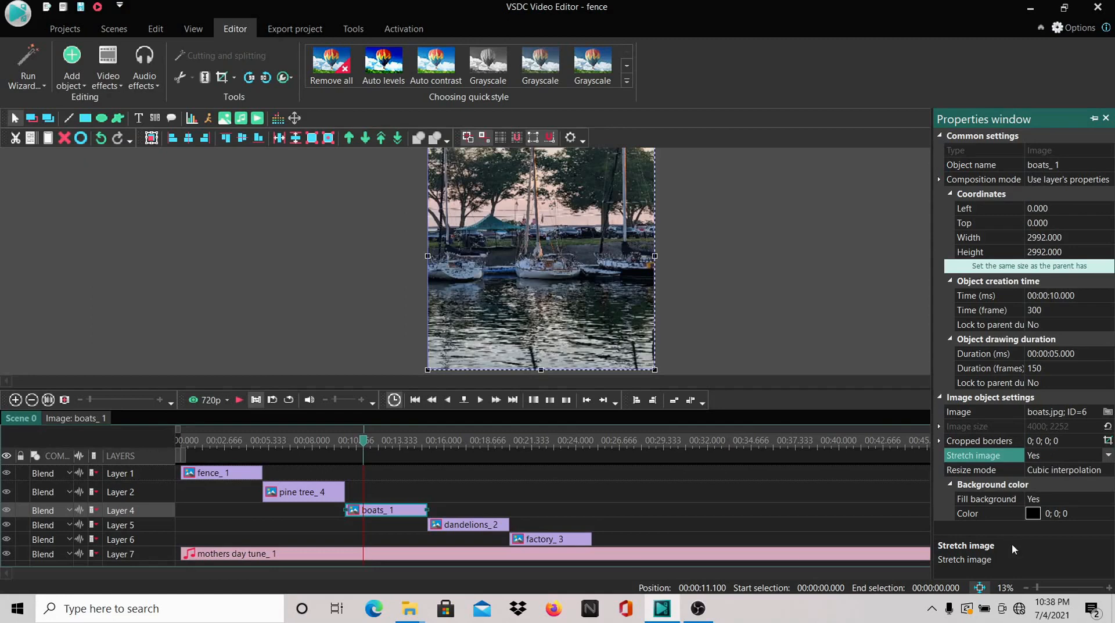
Check the dandelions and factory images in the preview and briefly play the scene from the boats image
{"action": "left_click", "coordinate": [441, 445]}
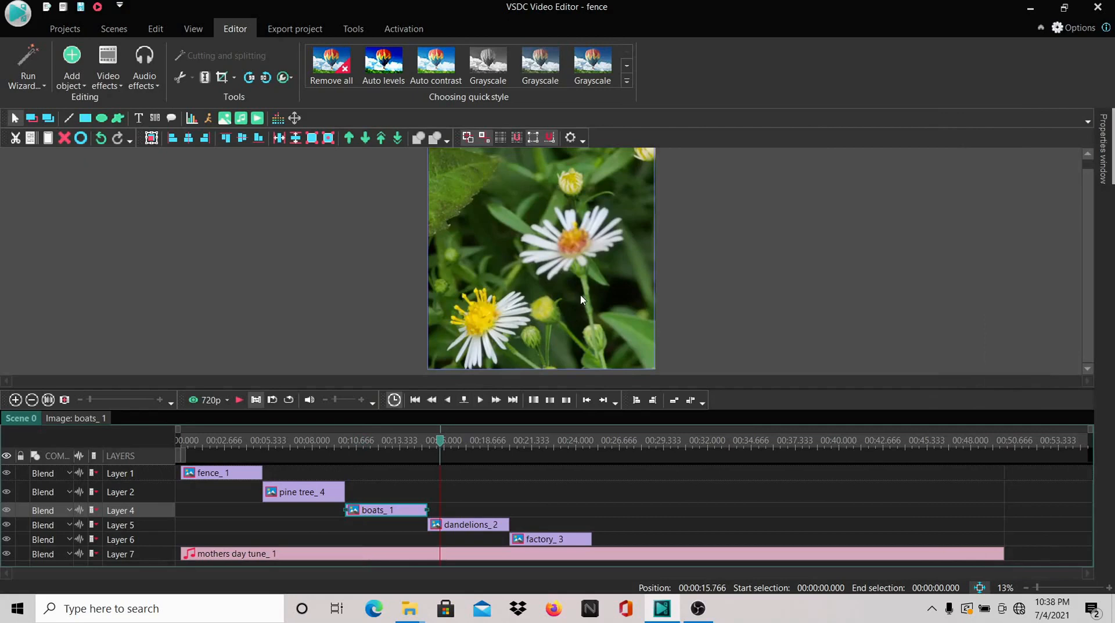
{"action": "left_click", "coordinate": [544, 440]}
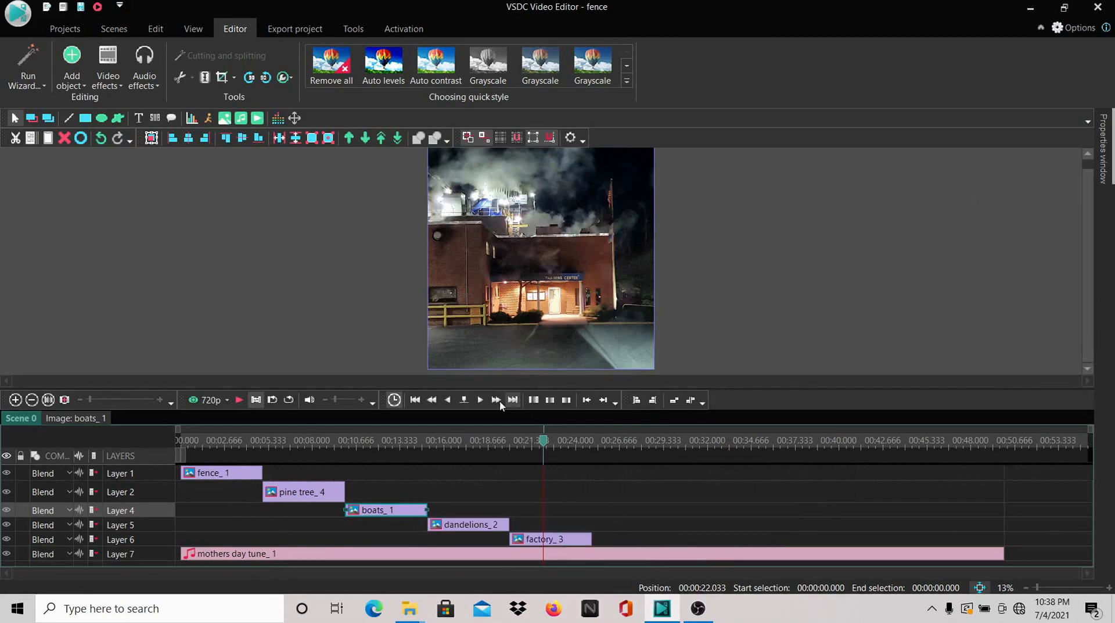
{"action": "left_click", "coordinate": [240, 400]}
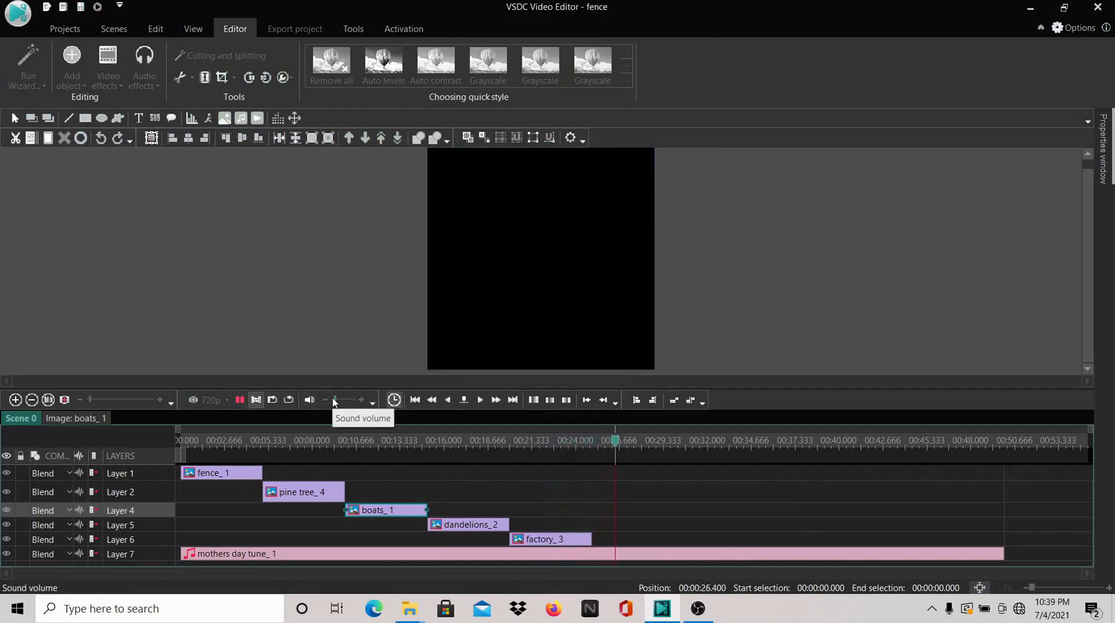
{"action": "left_click", "coordinate": [399, 440]}
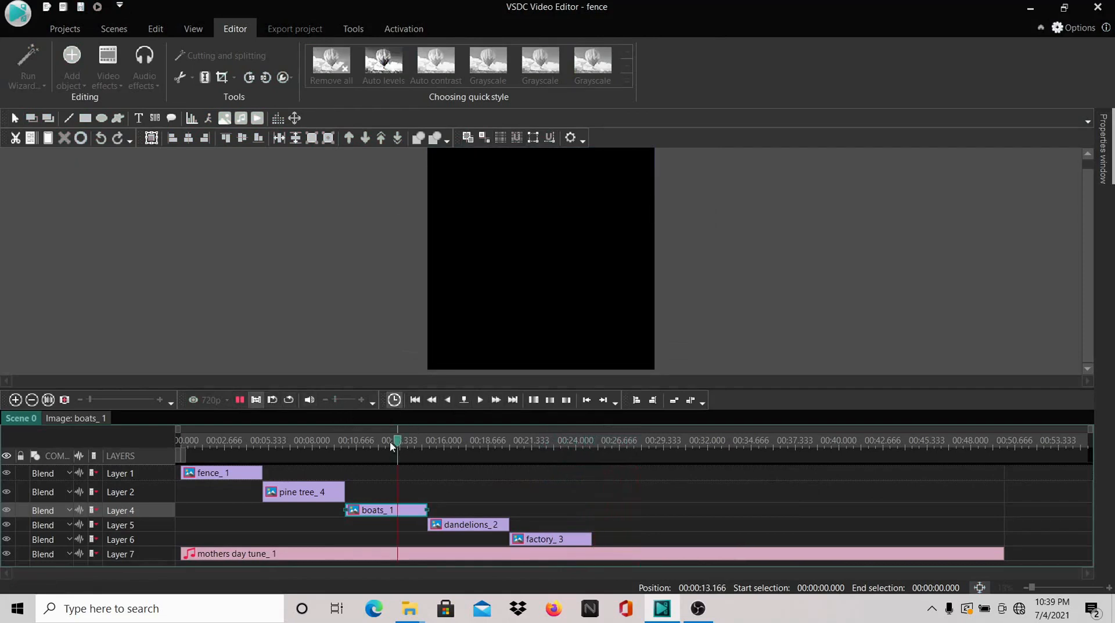
{"action": "left_click", "coordinate": [239, 400]}
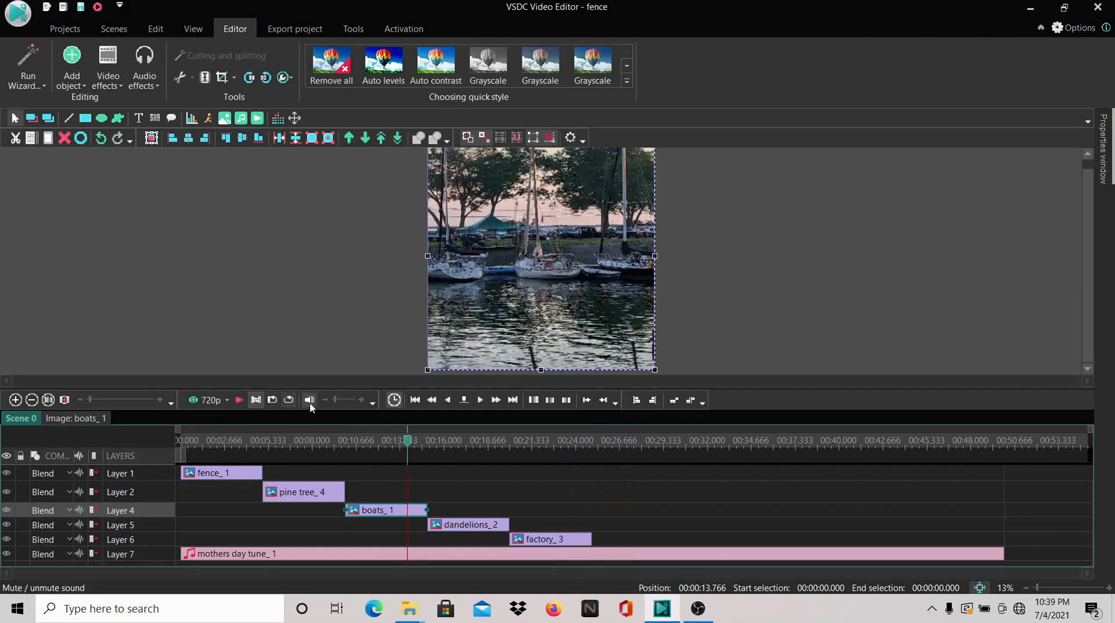
Raise the preview volume and play the scene until the music runs past the last image
{"action": "left_click_drag", "start_coordinate": [336, 401], "coordinate": [352, 403]}
{"action": "left_click", "coordinate": [239, 403]}
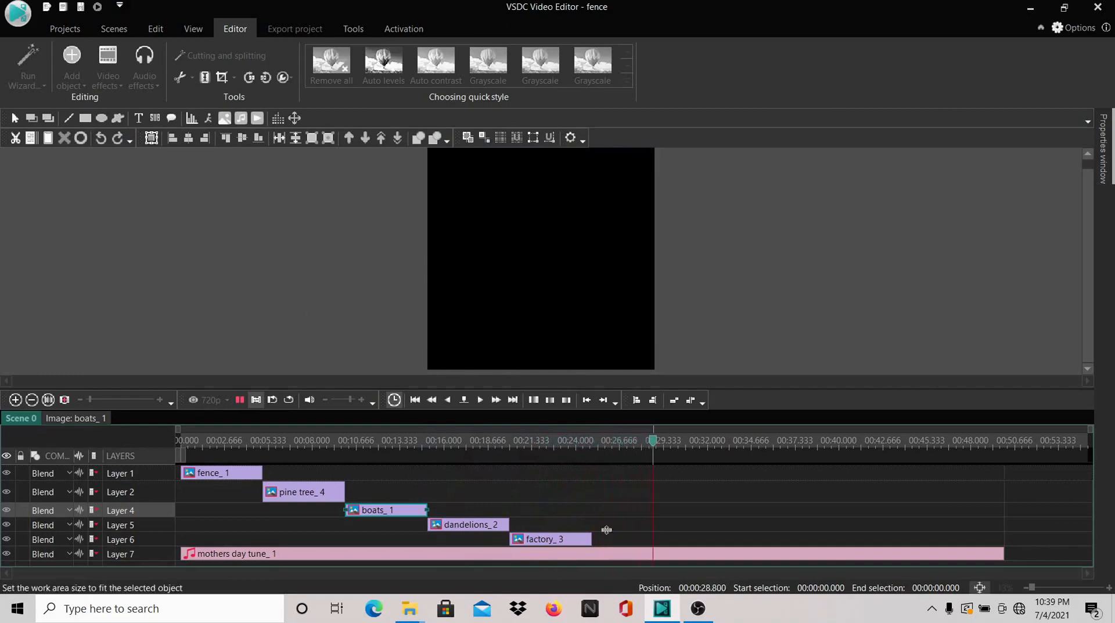
{"action": "left_click", "coordinate": [243, 406]}
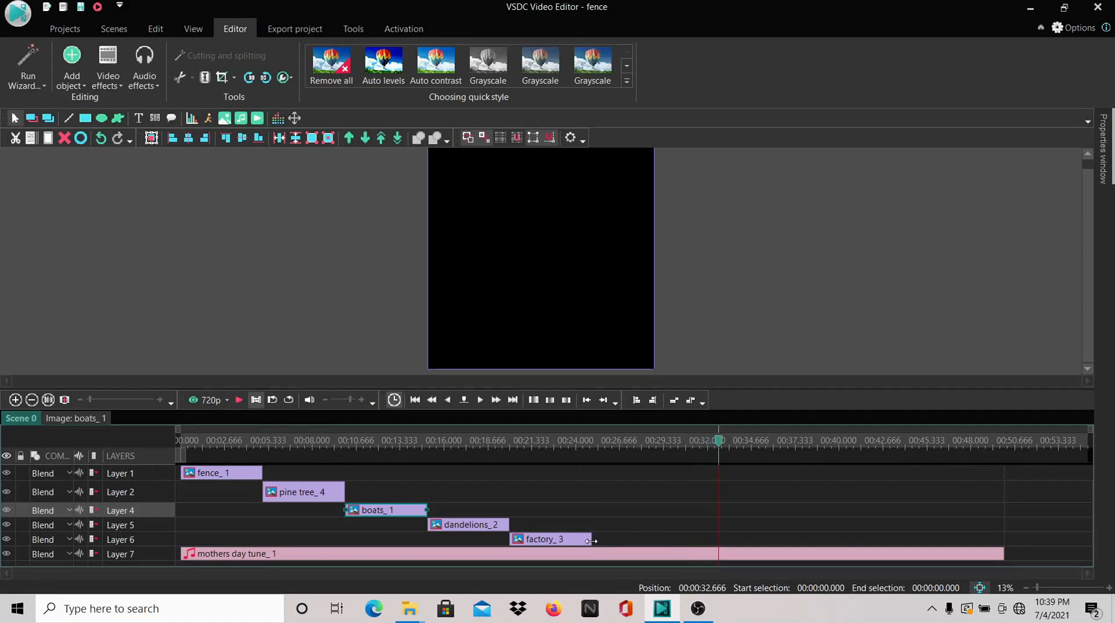
Shorten the mothers day tune audio so it ends with the factory image, and play the scene from near that image's start
{"action": "left_click", "coordinate": [1002, 552]}
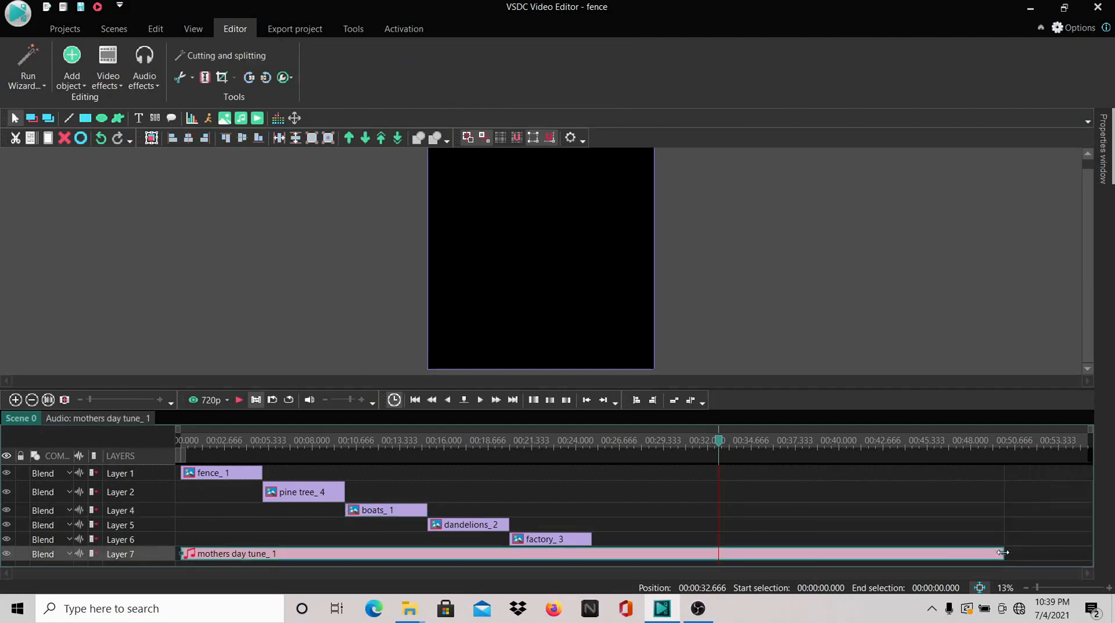
{"action": "left_click_drag", "start_coordinate": [1003, 553], "coordinate": [642, 561]}
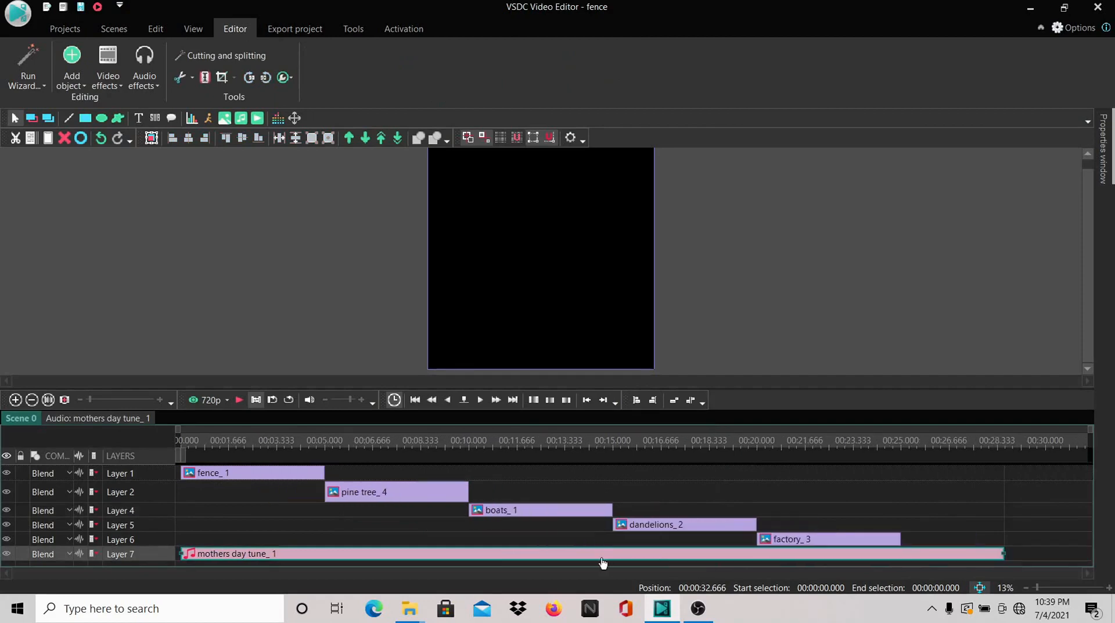
{"action": "left_click_drag", "start_coordinate": [997, 554], "coordinate": [900, 554]}
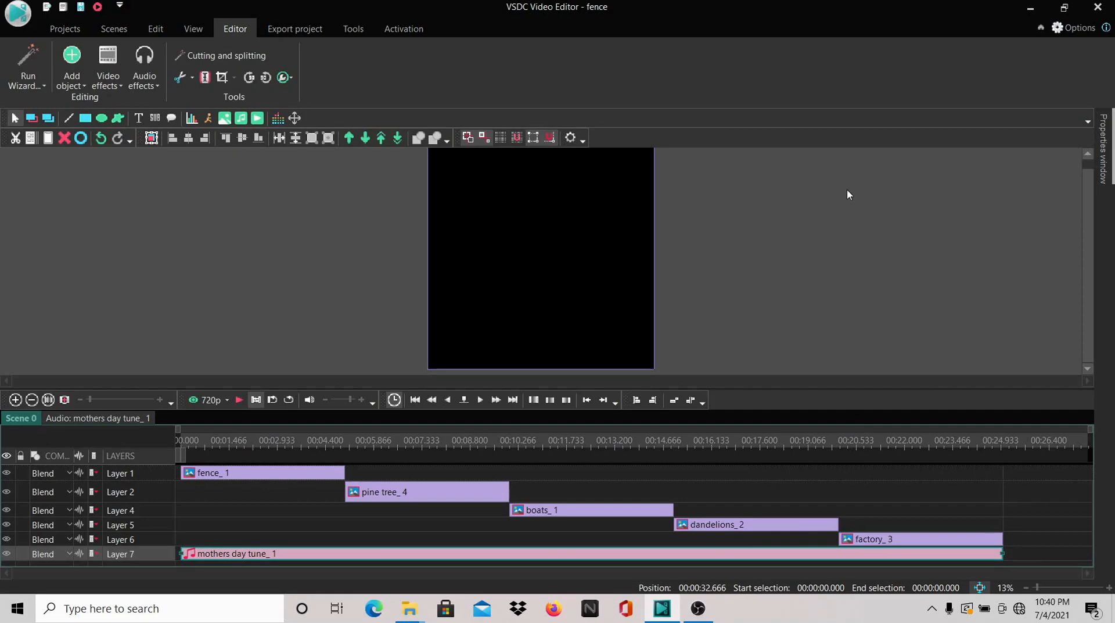
{"action": "left_click", "coordinate": [857, 443]}
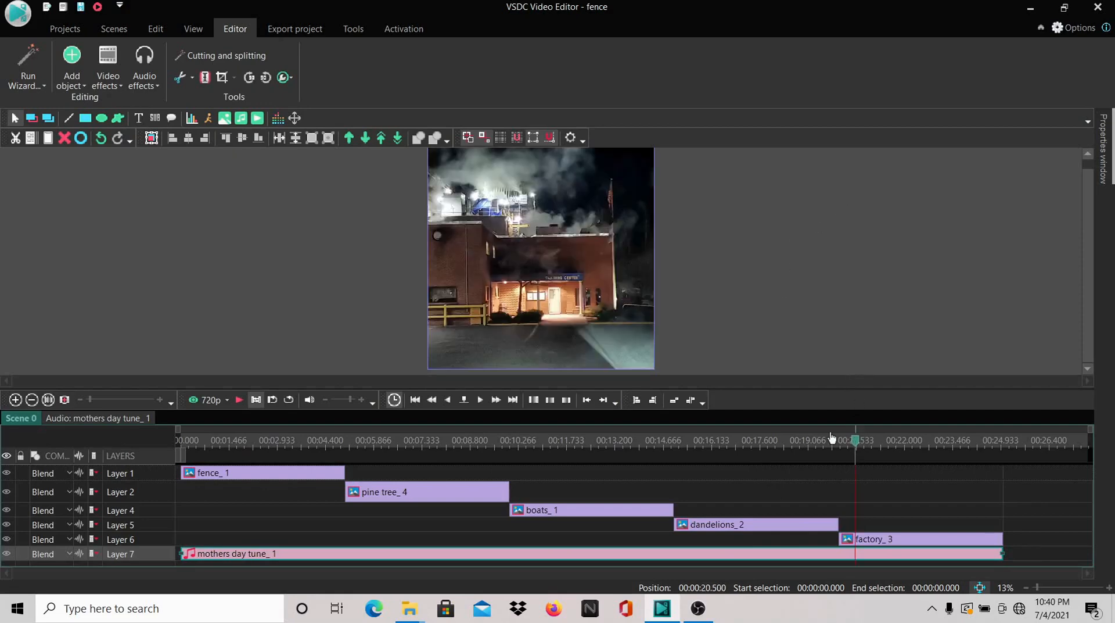
{"action": "left_click", "coordinate": [239, 400]}
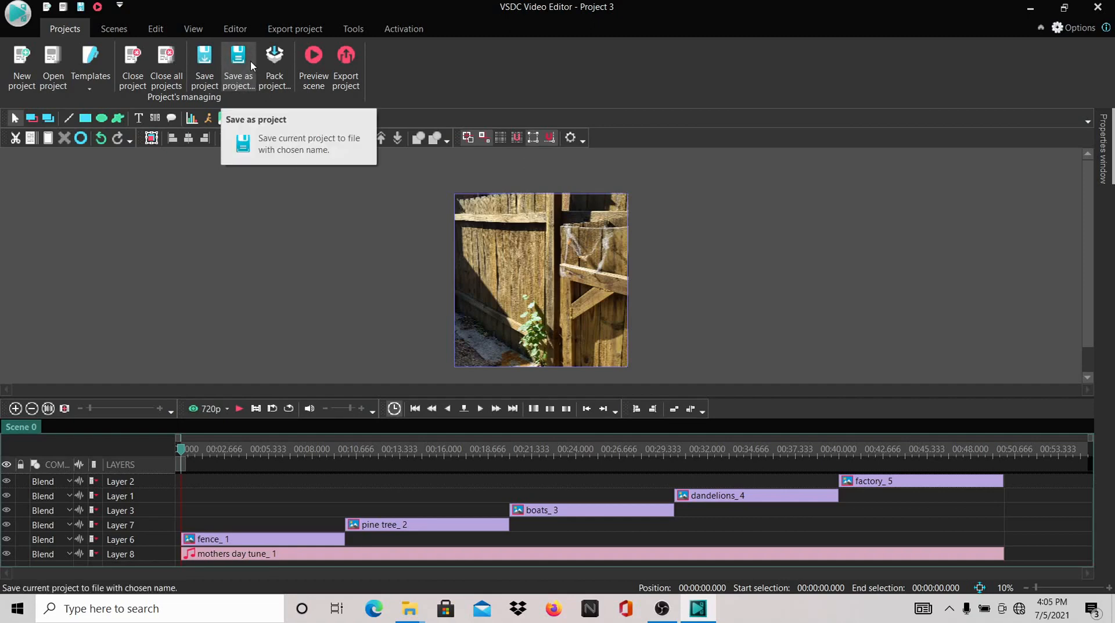
Enter new as the file name for saving the project under another name, and cancel the save
{"action": "left_click", "coordinate": [250, 60]}
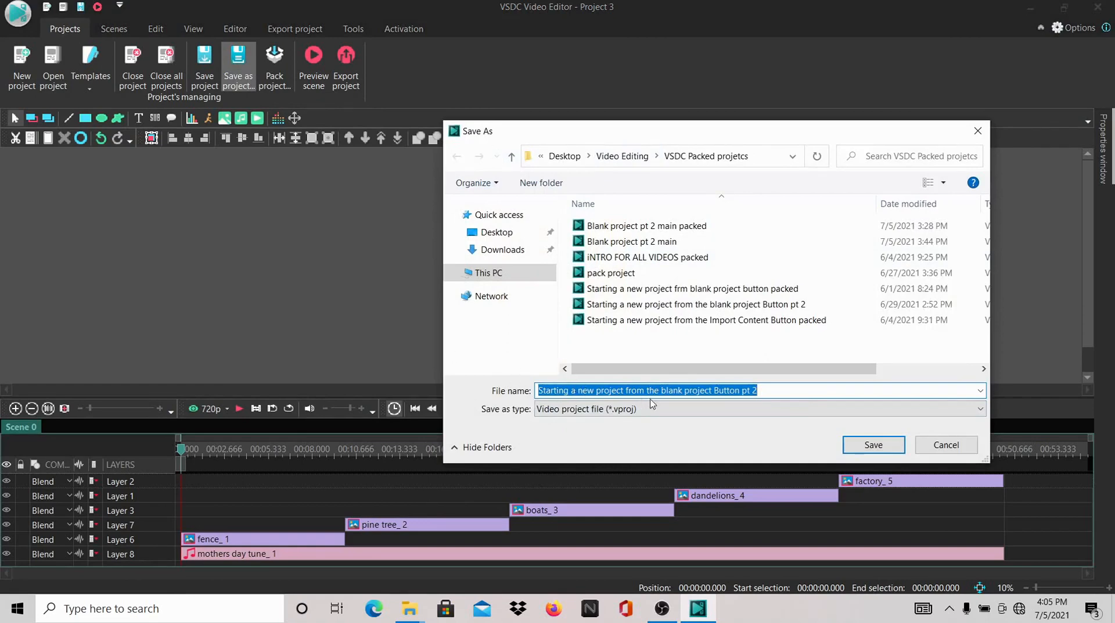
{"action": "left_click", "coordinate": [767, 392]}
{"action": "key", "text": "BackSpace"}
{"action": "key", "text": "BackSpace"}
{"action": "key", "text": "BackSpace"}
{"action": "key", "text": "BackSpace"}
{"action": "key", "text": "BackSpace"}
{"action": "key", "text": "BackSpace"}
{"action": "key", "text": "BackSpace"}
{"action": "key", "text": "BackSpace"}
{"action": "key", "text": "BackSpace"}
{"action": "key", "text": "BackSpace"}
{"action": "key", "text": "BackSpace"}
{"action": "key", "text": "BackSpace"}
{"action": "key", "text": "BackSpace"}
{"action": "key", "text": "BackSpace"}
{"action": "key", "text": "BackSpace"}
{"action": "key", "text": "BackSpace"}
{"action": "key", "text": "BackSpace"}
{"action": "key", "text": "BackSpace"}
{"action": "key", "text": "BackSpace"}
{"action": "key", "text": "BackSpace"}
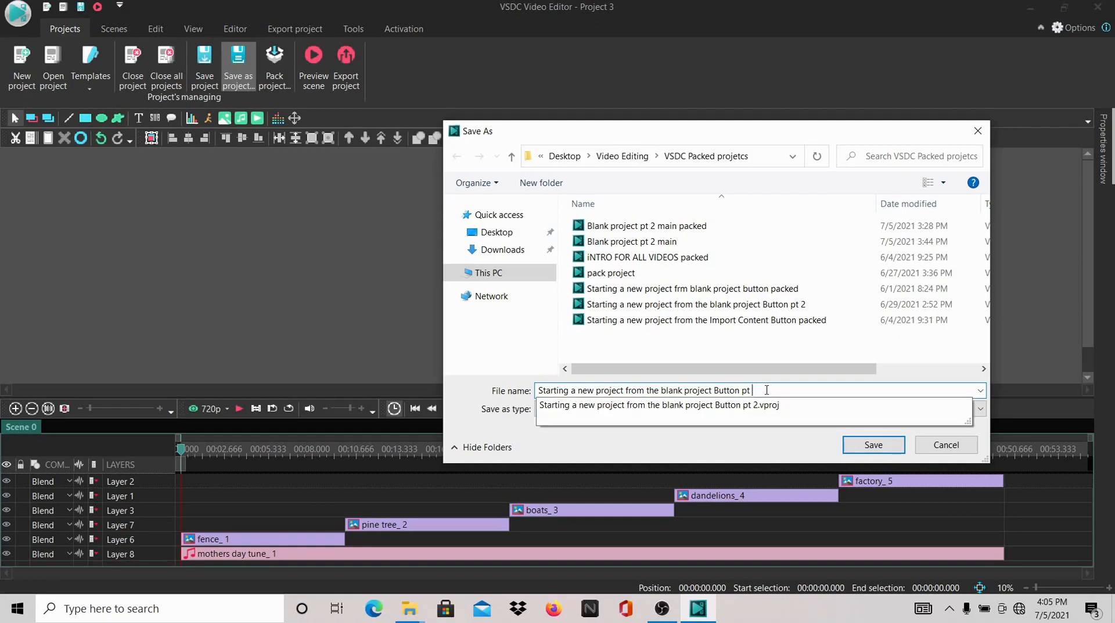
{"action": "key", "text": "BackSpace"}
{"action": "key", "text": "BackSpace"}
{"action": "key", "text": "BackSpace"}
{"action": "key", "text": "BackSpace"}
{"action": "key", "text": "BackSpace"}
{"action": "key", "text": "BackSpace"}
{"action": "key", "text": "BackSpace"}
{"action": "key", "text": "BackSpace"}
{"action": "key", "text": "BackSpace"}
{"action": "key", "text": "BackSpace"}
{"action": "key", "text": "BackSpace"}
{"action": "key", "text": "BackSpace"}
{"action": "key", "text": "BackSpace"}
{"action": "key", "text": "BackSpace"}
{"action": "key", "text": "BackSpace"}
{"action": "key", "text": "BackSpace"}
{"action": "key", "text": "BackSpace"}
{"action": "key", "text": "BackSpace"}
{"action": "key", "text": "BackSpace"}
{"action": "key", "text": "BackSpace"}
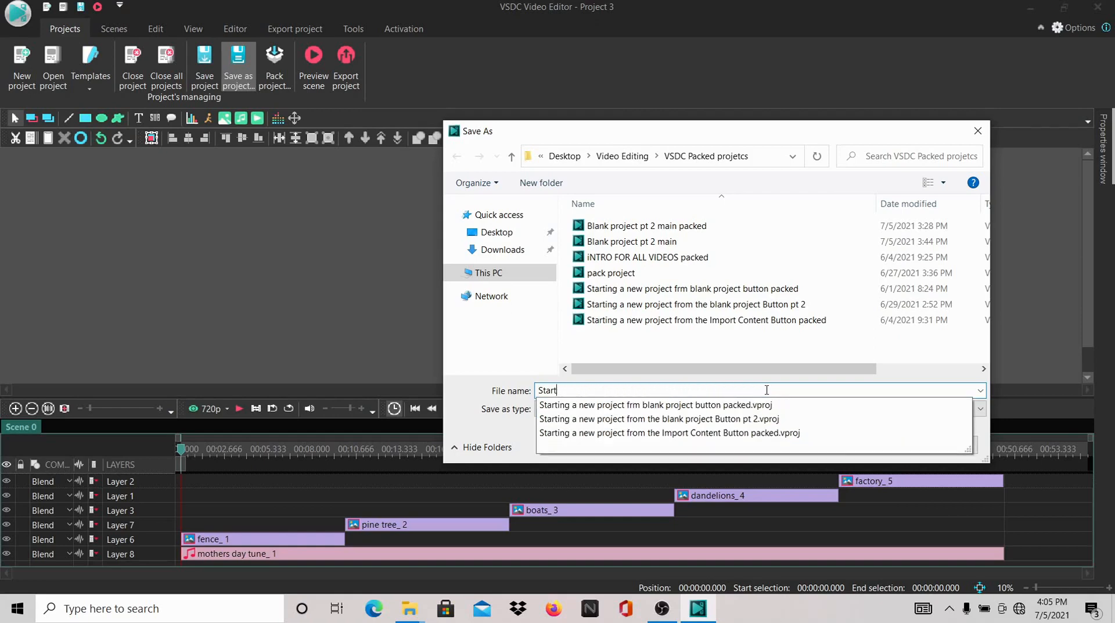
{"action": "type", "text": "n"}
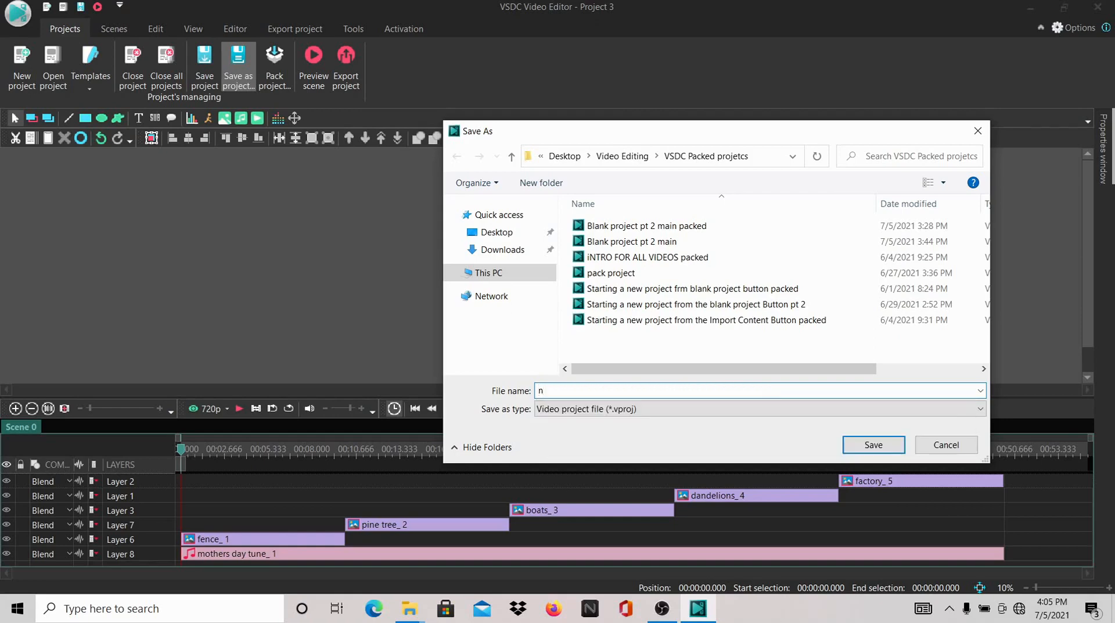
{"action": "type", "text": "ew"}
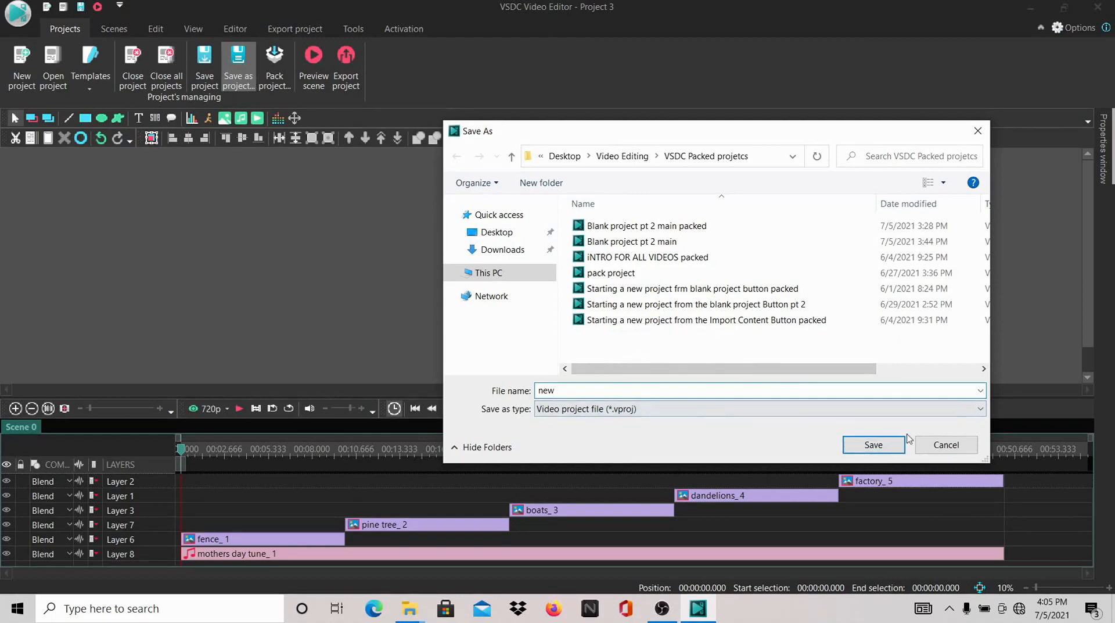
{"action": "left_click", "coordinate": [932, 445]}
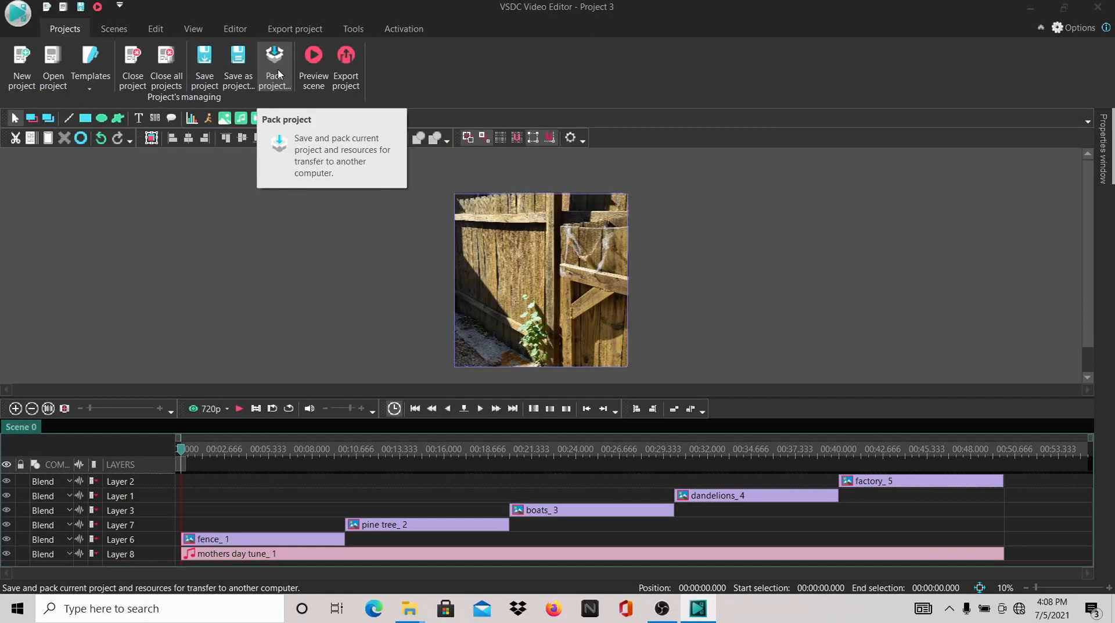
View the Pack project save dialog and cancel it, and look over the export settings before returning to the project
{"action": "left_click", "coordinate": [278, 74]}
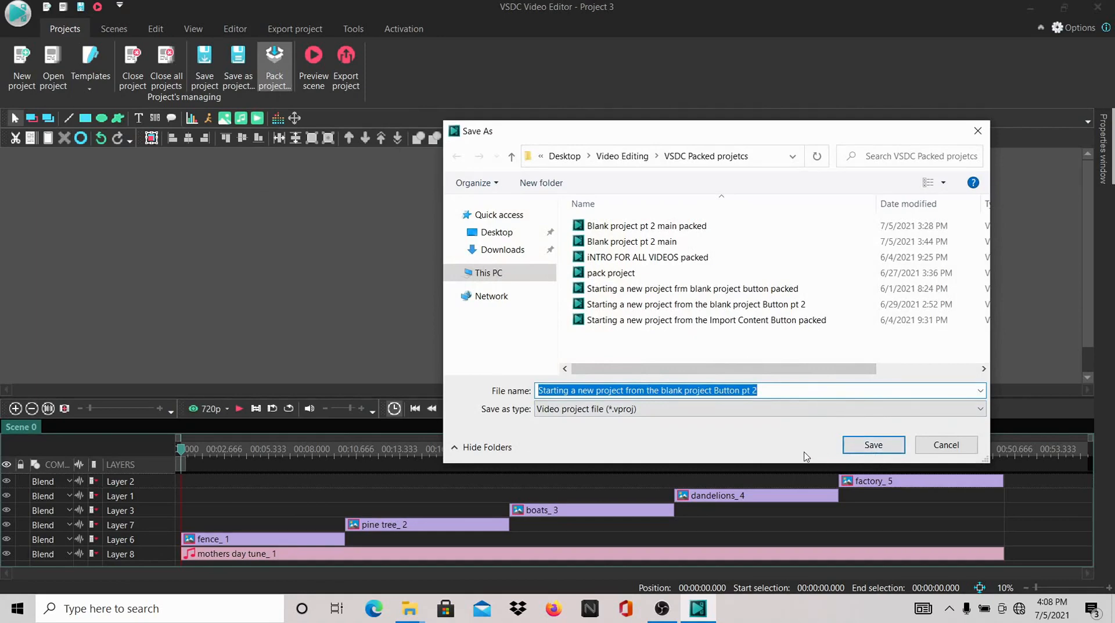
{"action": "left_click", "coordinate": [928, 454]}
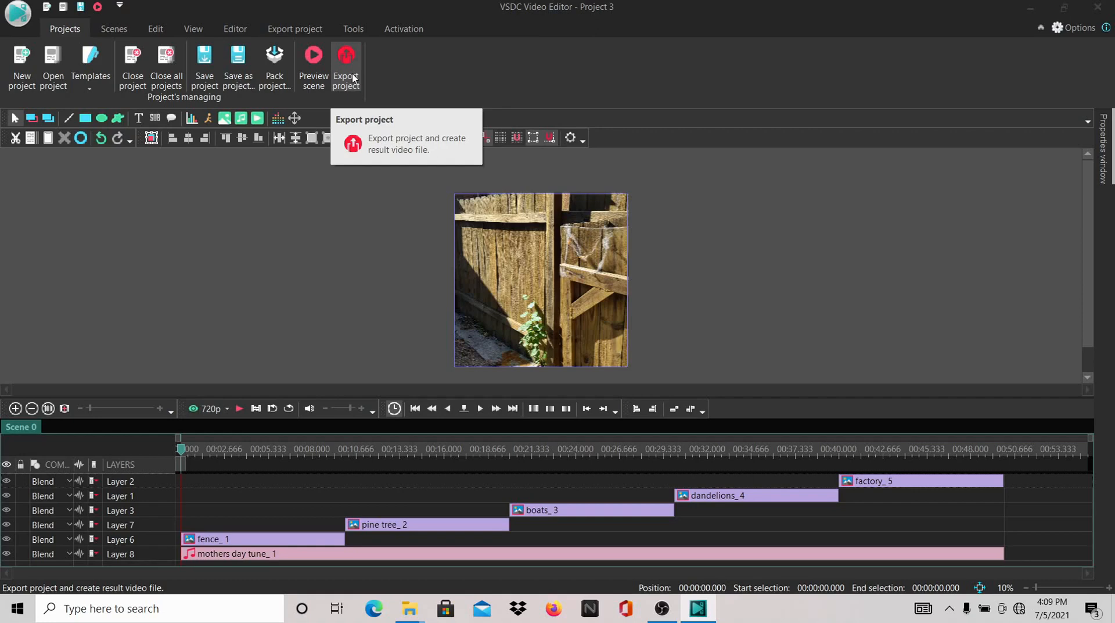
{"action": "left_click", "coordinate": [353, 78]}
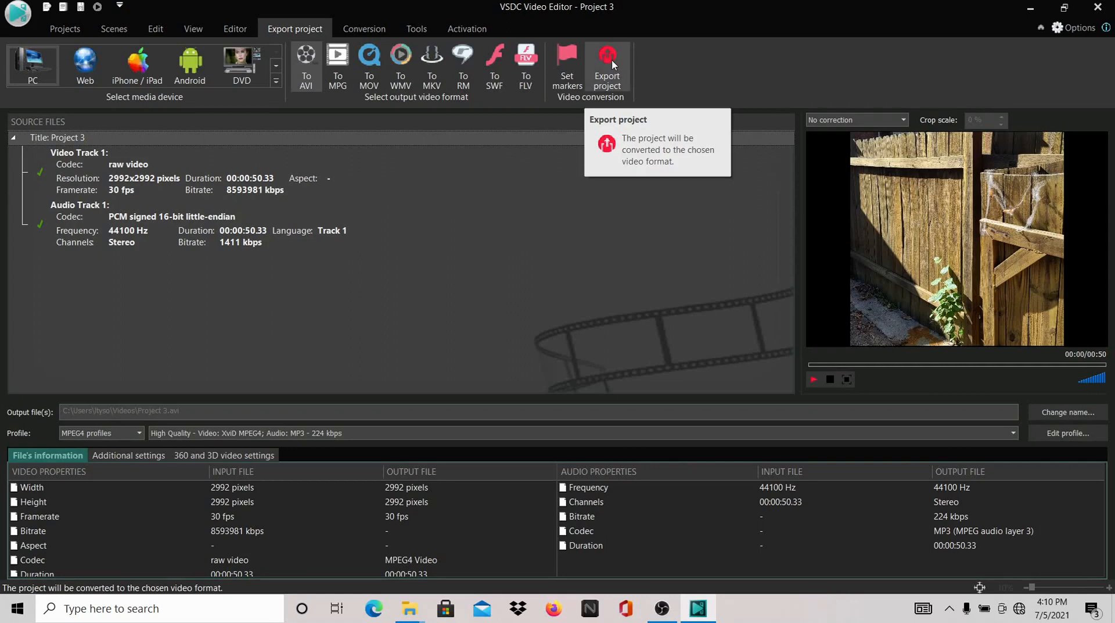
{"action": "left_click", "coordinate": [65, 32]}
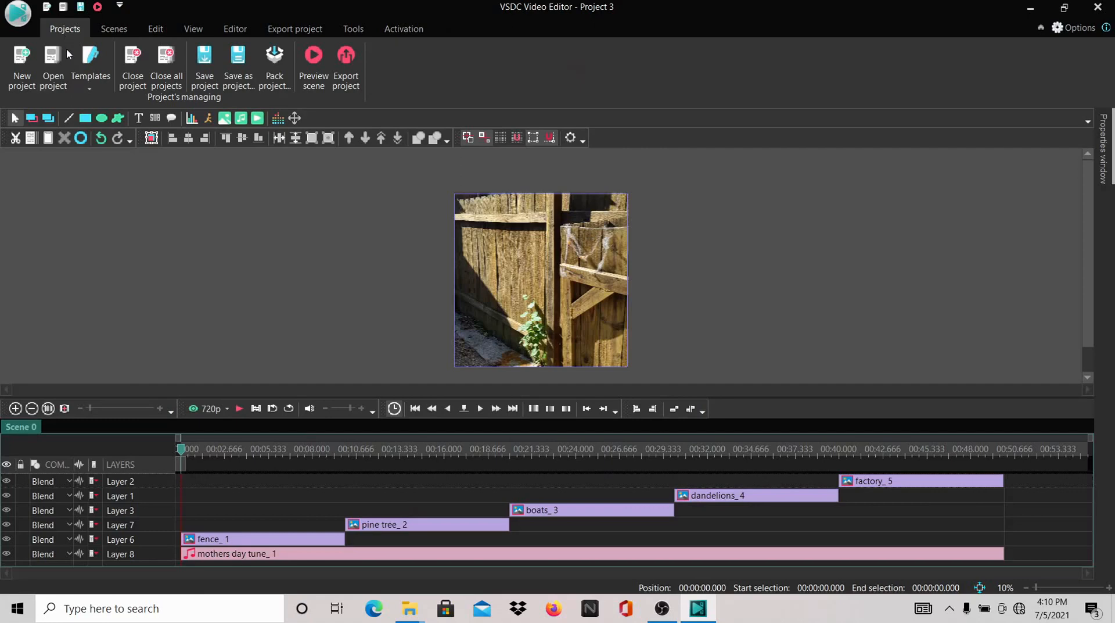